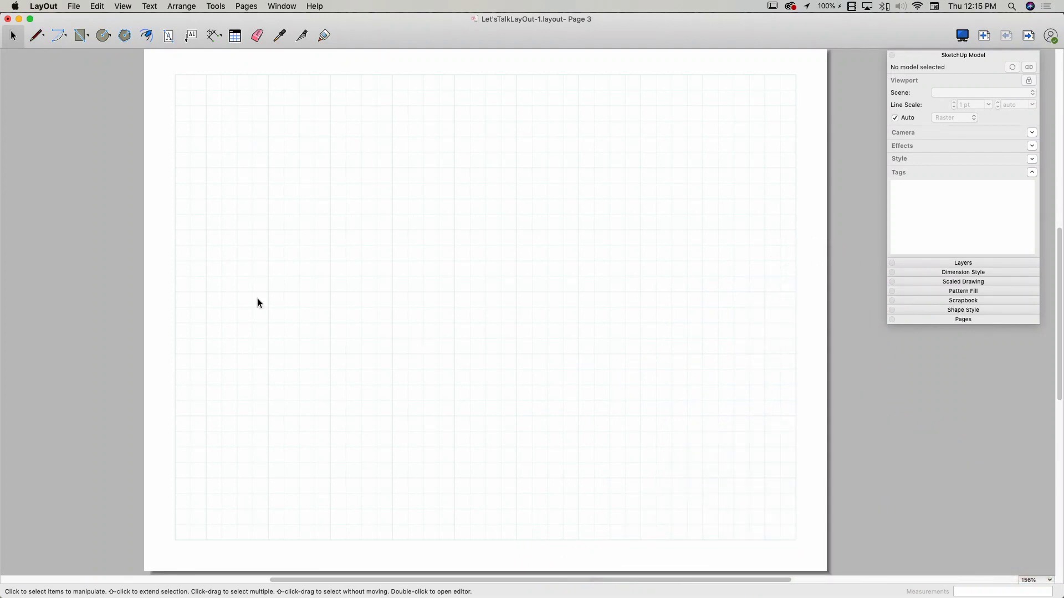
Import SampleHouse.skp from the Desktop onto page 3, showing its 06-Section B scene.
{"action": "left_click", "coordinate": [84, 9]}
{"action": "left_click", "coordinate": [85, 131]}
{"action": "left_click", "coordinate": [430, 92]}
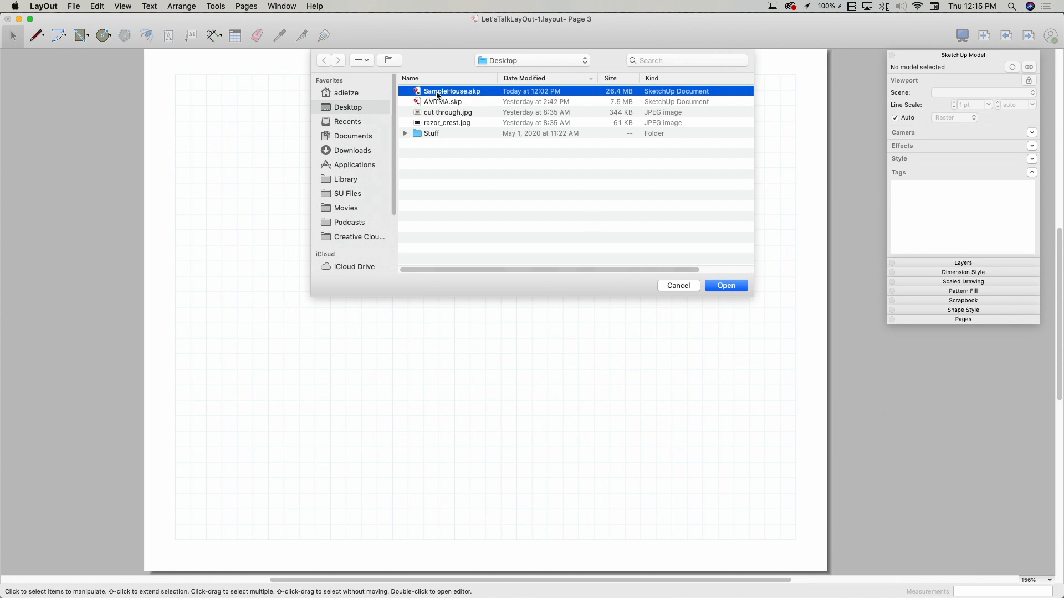
{"action": "left_click", "coordinate": [718, 285]}
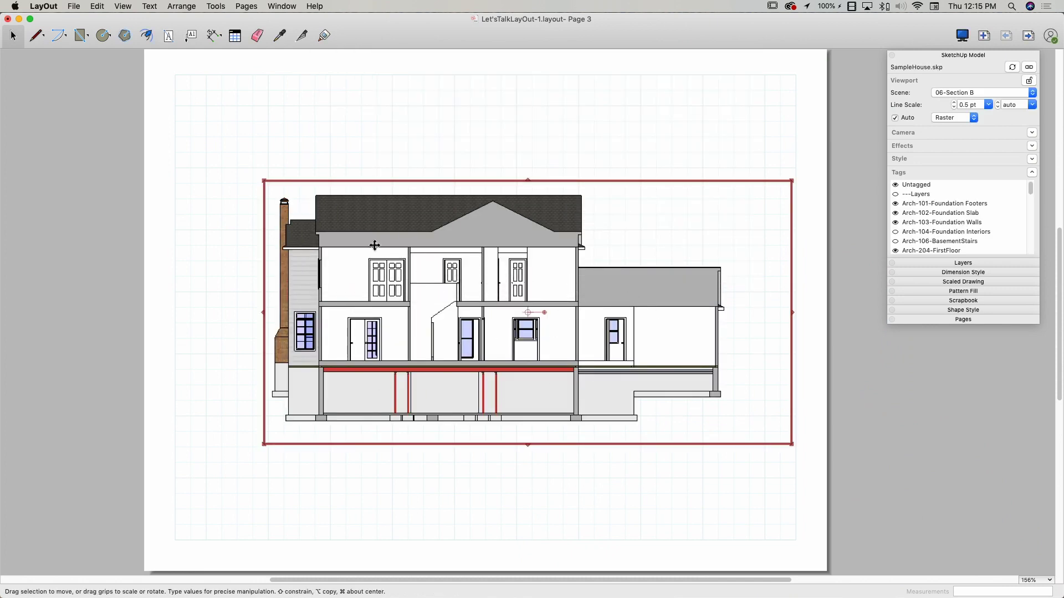
Move the SampleHouse viewport up and left, undo the extra copy, and reselect the original.
{"action": "left_click_drag", "start_coordinate": [386, 250], "coordinate": [329, 222]}
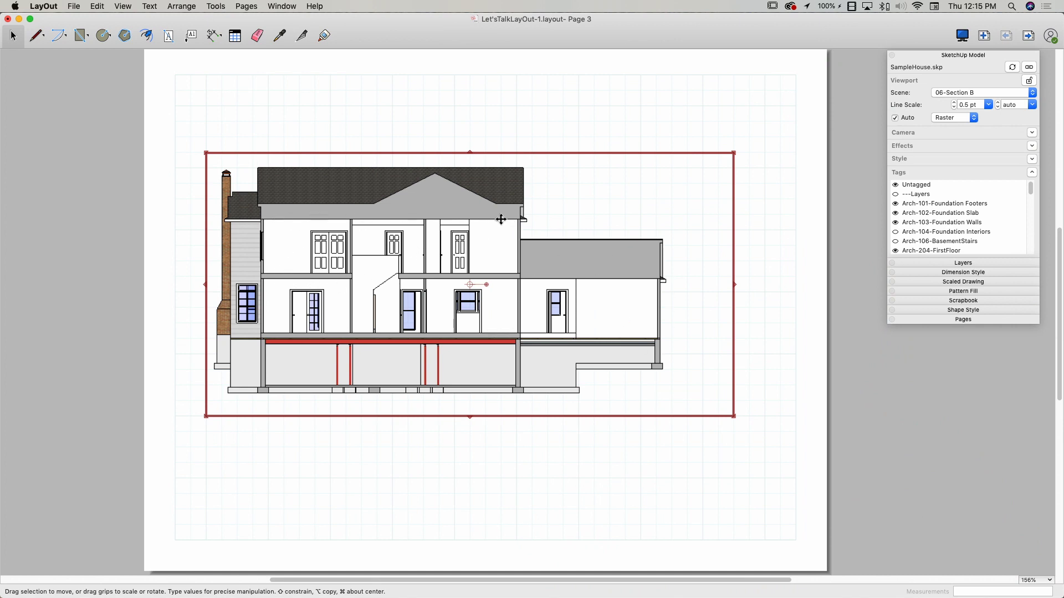
{"action": "mouse_move", "coordinate": [348, 236]}
{"action": "left_mouse_down"}
{"action": "mouse_move", "coordinate": [405, 222]}
{"action": "mouse_move", "coordinate": [325, 155]}
{"action": "mouse_move", "coordinate": [301, 218]}
{"action": "mouse_move", "coordinate": [385, 243]}
{"action": "mouse_move", "coordinate": [422, 189]}
{"action": "mouse_move", "coordinate": [363, 227]}
{"action": "mouse_move", "coordinate": [363, 197]}
{"action": "mouse_move", "coordinate": [346, 201]}
{"action": "left_mouse_up"}
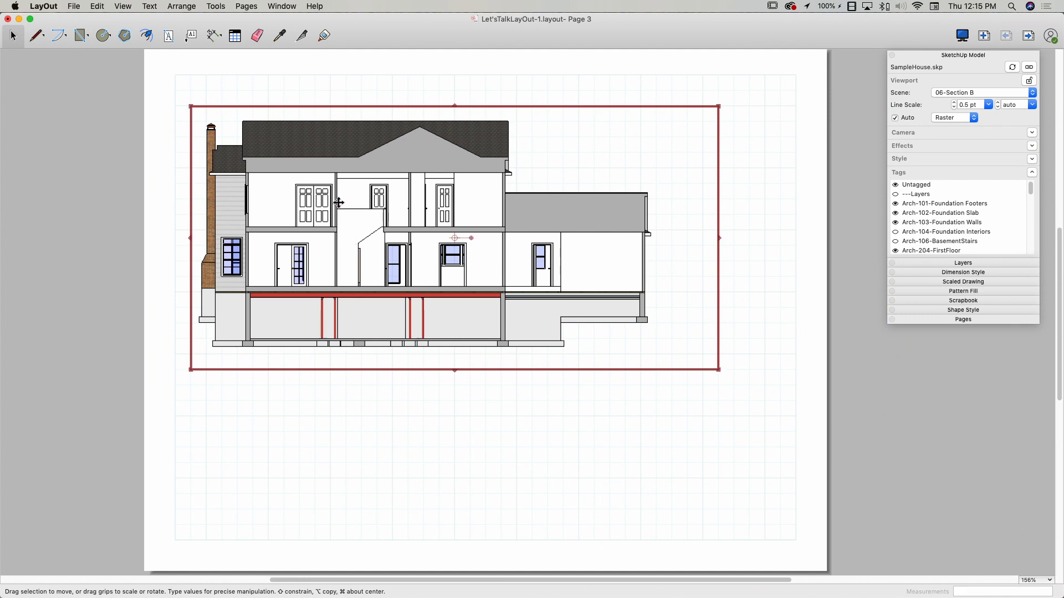
{"action": "left_click_drag", "start_coordinate": [322, 202], "coordinate": [413, 278], "text": "alt"}
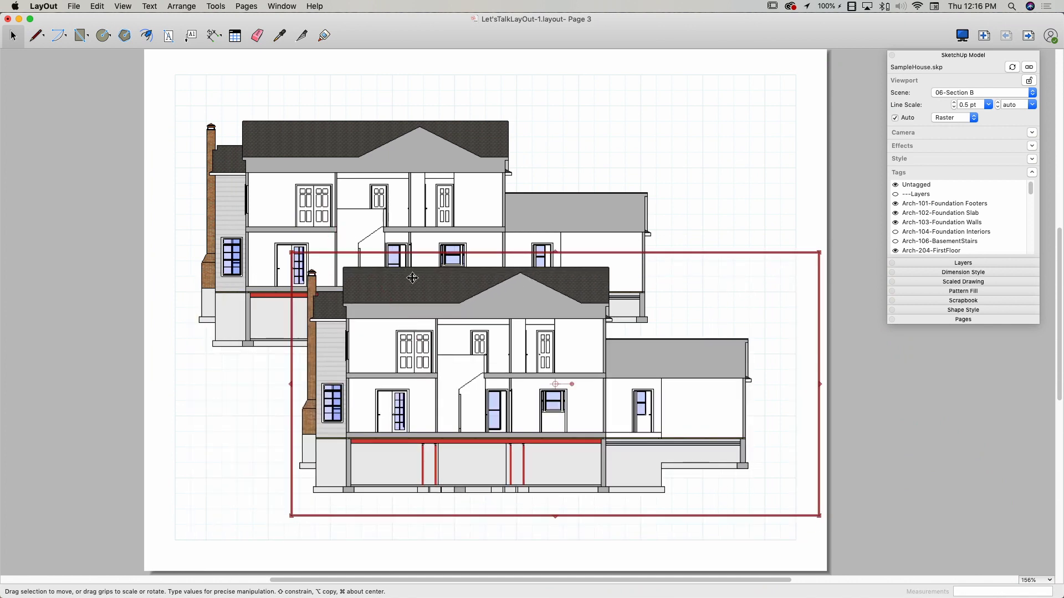
{"action": "key", "text": "super+z"}
{"action": "left_click", "coordinate": [350, 196]}
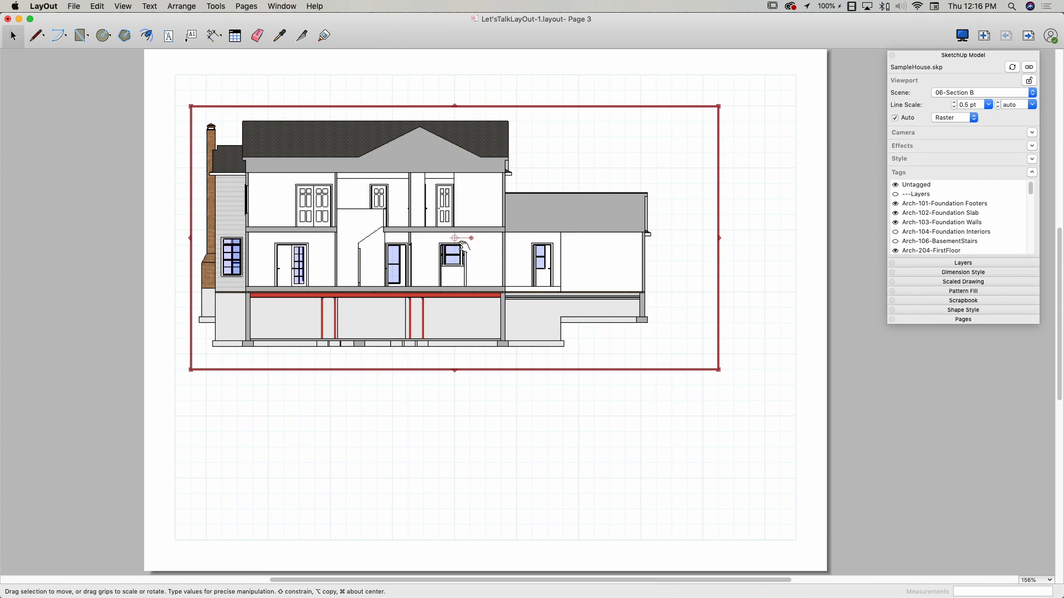
Pull the viewport's bottom, right, top and left edges outward to fill most of the page.
{"action": "left_click_drag", "start_coordinate": [472, 238], "coordinate": [617, 239]}
{"action": "left_click_drag", "start_coordinate": [455, 370], "coordinate": [464, 533]}
{"action": "left_click_drag", "start_coordinate": [719, 323], "coordinate": [791, 315]}
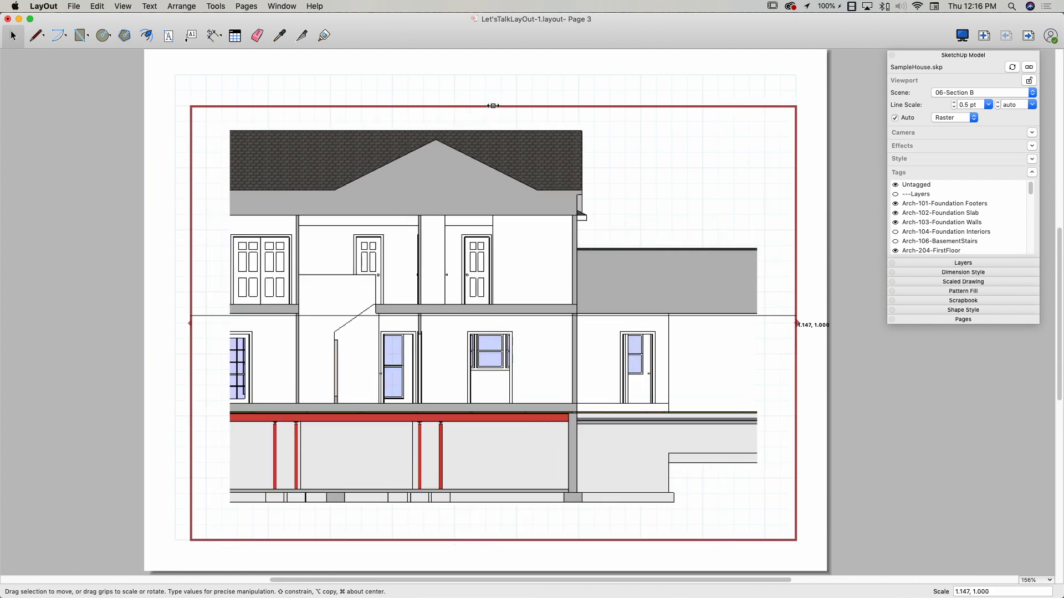
{"action": "left_click_drag", "start_coordinate": [494, 103], "coordinate": [493, 76]}
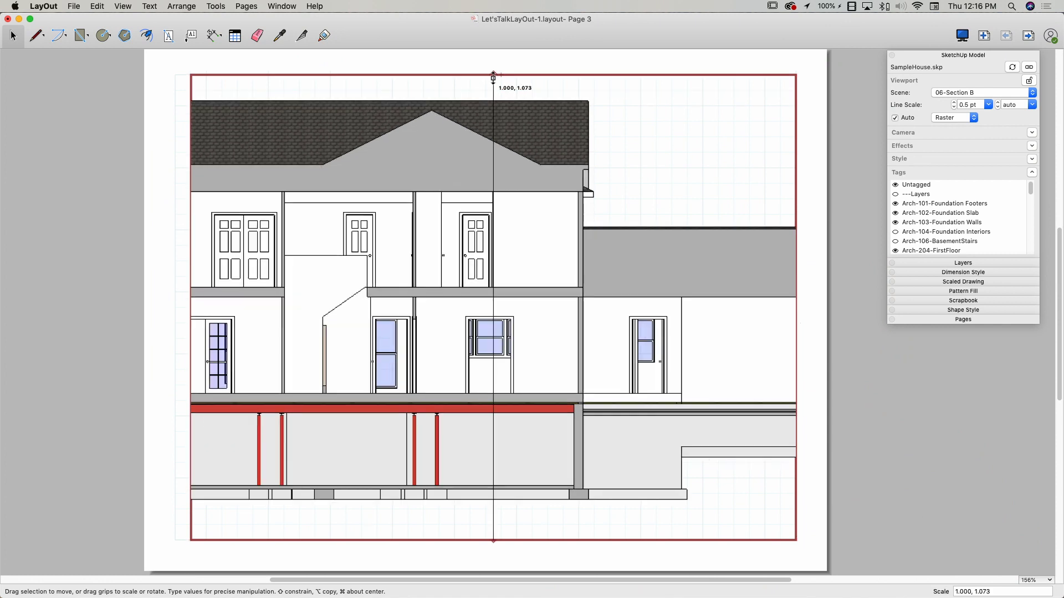
{"action": "left_click_drag", "start_coordinate": [191, 306], "coordinate": [174, 306]}
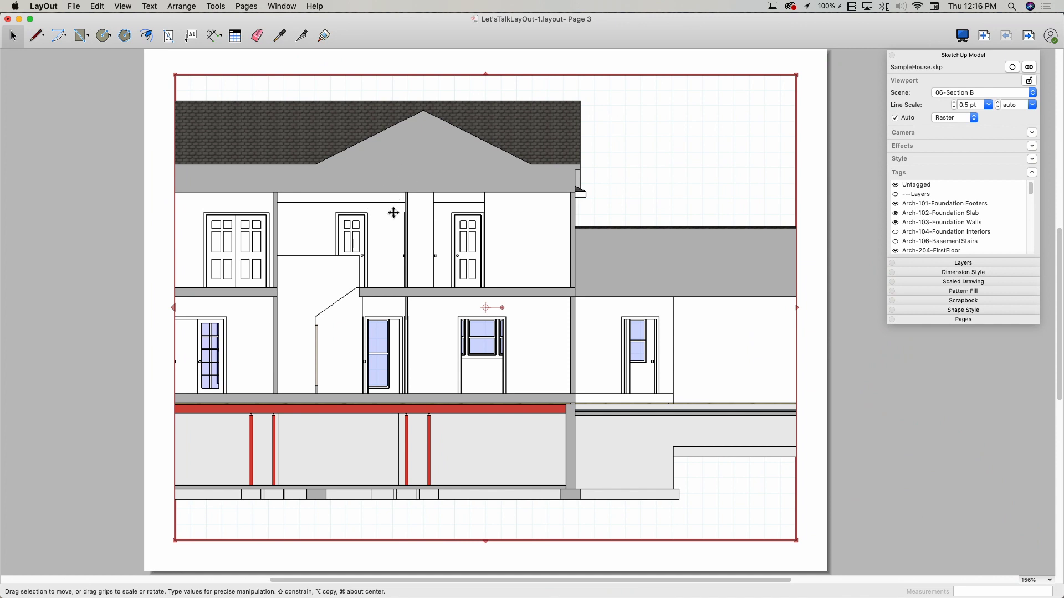
{"action": "scroll", "coordinate": [376, 244], "scroll_direction": "down", "scroll_amount": 2}
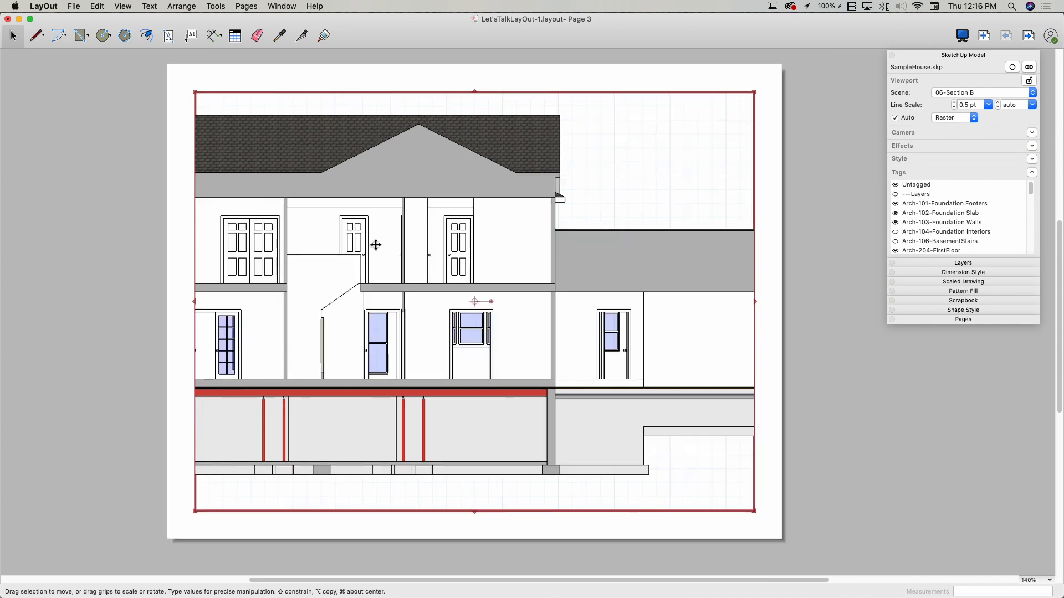
{"action": "scroll", "coordinate": [375, 244], "scroll_direction": "down", "scroll_amount": 4}
{"action": "scroll", "coordinate": [375, 244], "scroll_direction": "up", "scroll_amount": 2}
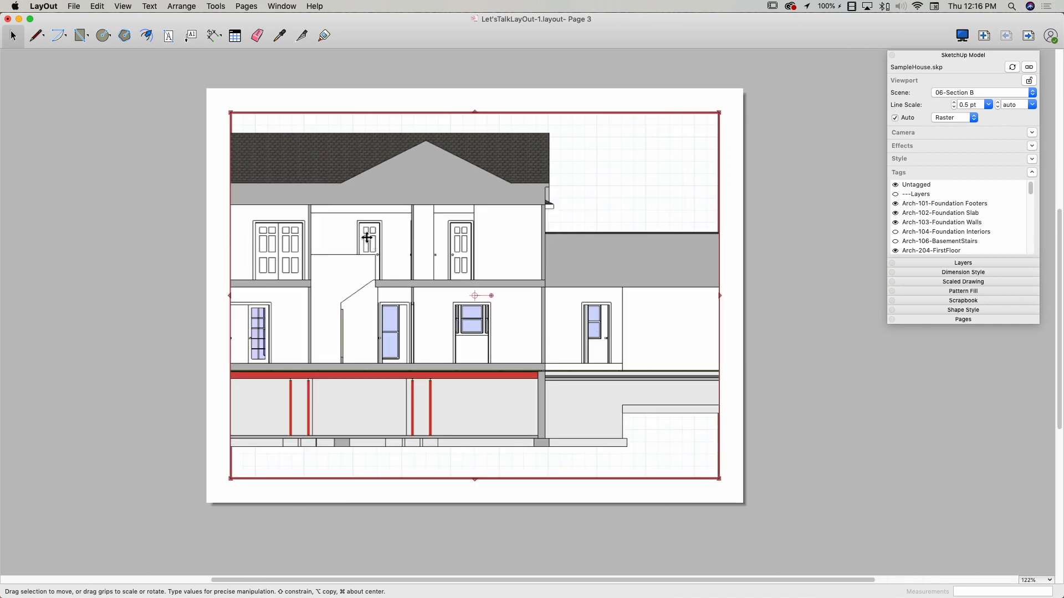
{"action": "scroll", "coordinate": [337, 221], "scroll_direction": "up", "scroll_amount": 2}
{"action": "scroll", "coordinate": [367, 192], "scroll_direction": "down", "scroll_amount": 4}
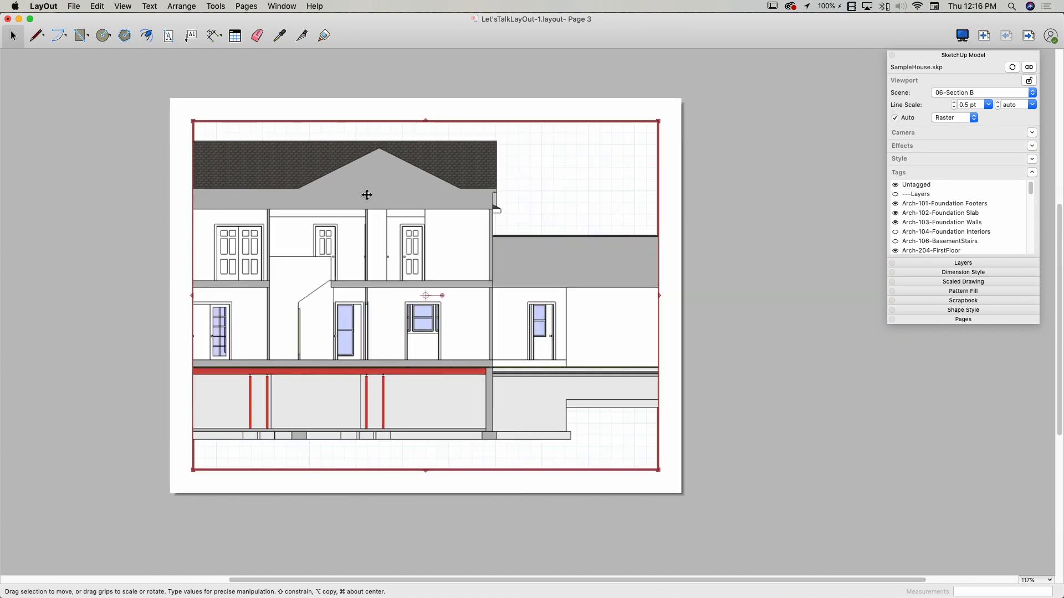
{"action": "scroll", "coordinate": [367, 195], "scroll_direction": "up", "scroll_amount": 2}
{"action": "scroll", "coordinate": [297, 144], "scroll_direction": "down", "scroll_amount": 3}
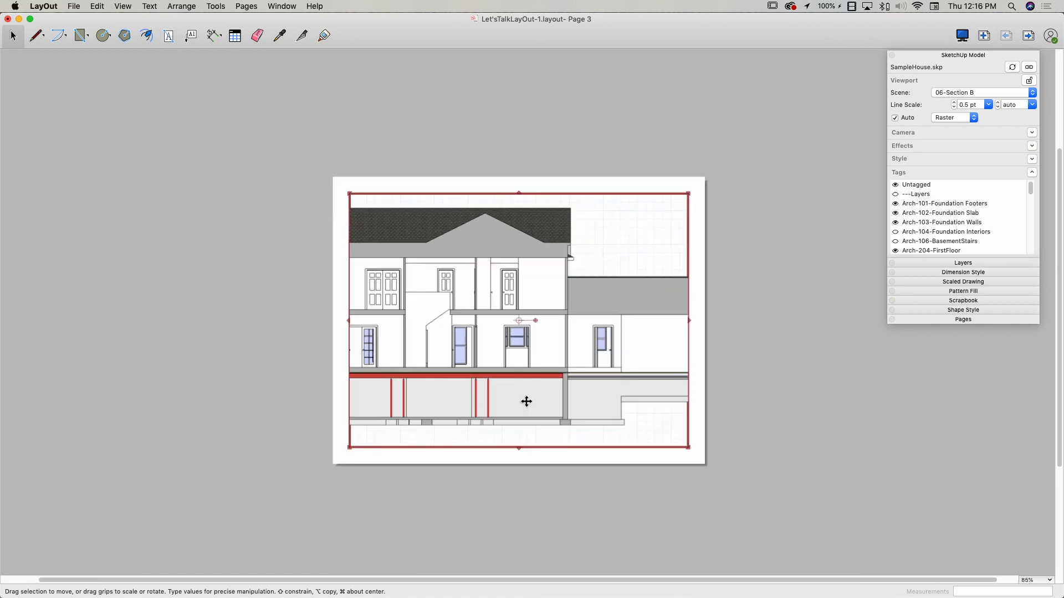
{"action": "scroll", "coordinate": [524, 379], "scroll_direction": "up", "scroll_amount": 3}
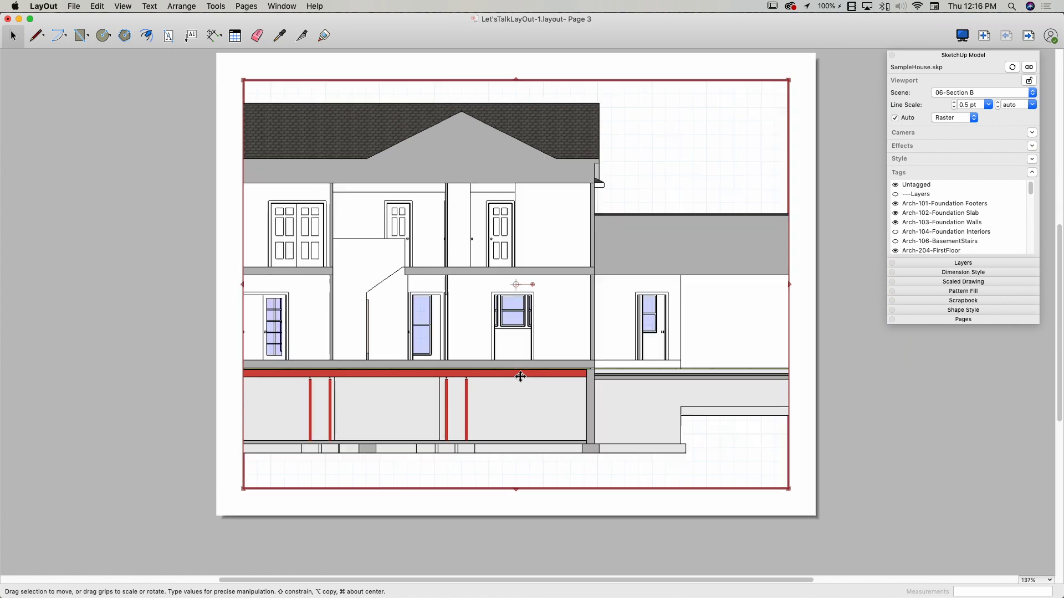
{"action": "scroll", "coordinate": [532, 332], "scroll_direction": "up", "scroll_amount": 1}
{"action": "scroll", "coordinate": [546, 281], "scroll_direction": "down", "scroll_amount": 2}
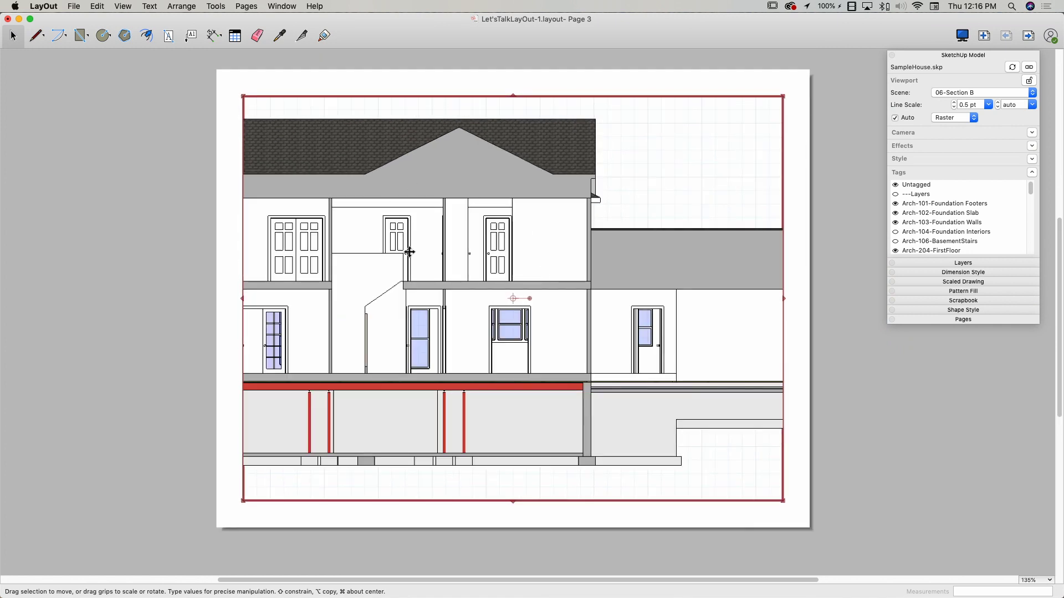
{"action": "scroll", "coordinate": [466, 242], "scroll_direction": "up", "scroll_amount": 1}
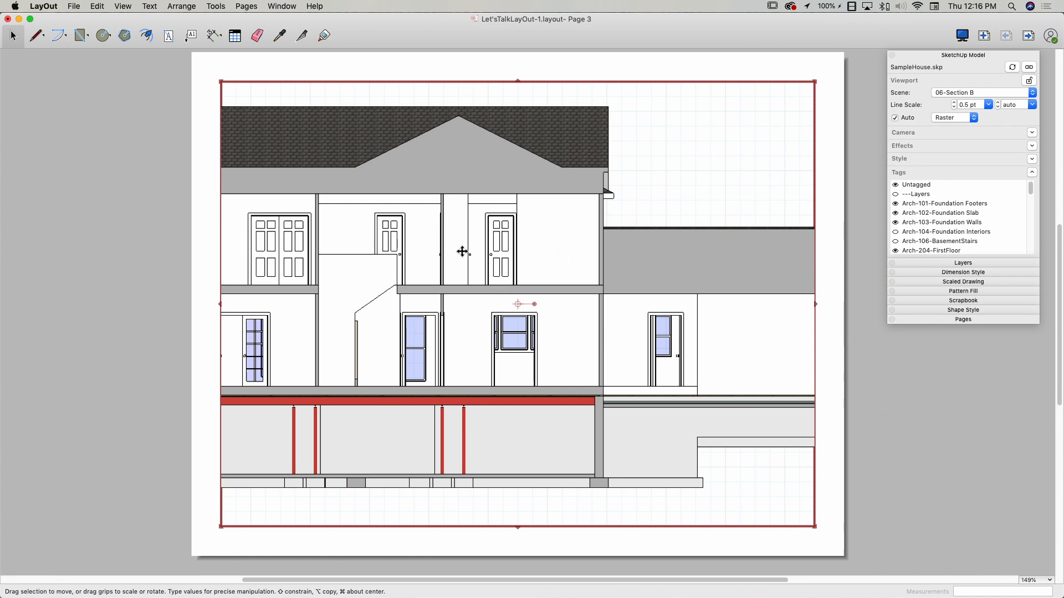
Collapse the model's Tags list and shift the SketchUp Model panel slightly left.
{"action": "left_click", "coordinate": [1032, 174]}
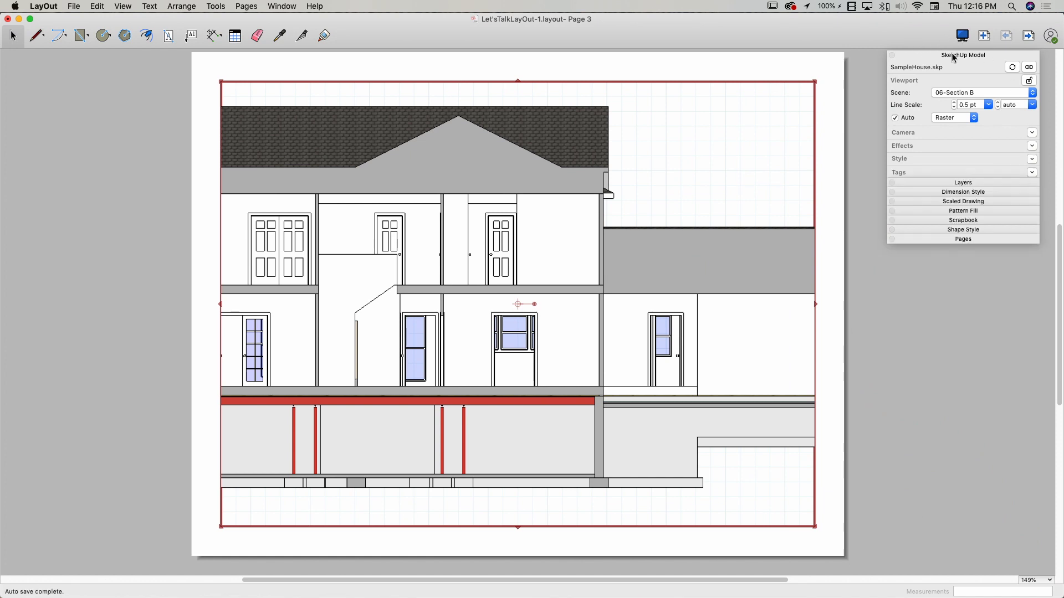
{"action": "left_click_drag", "start_coordinate": [945, 60], "coordinate": [906, 65]}
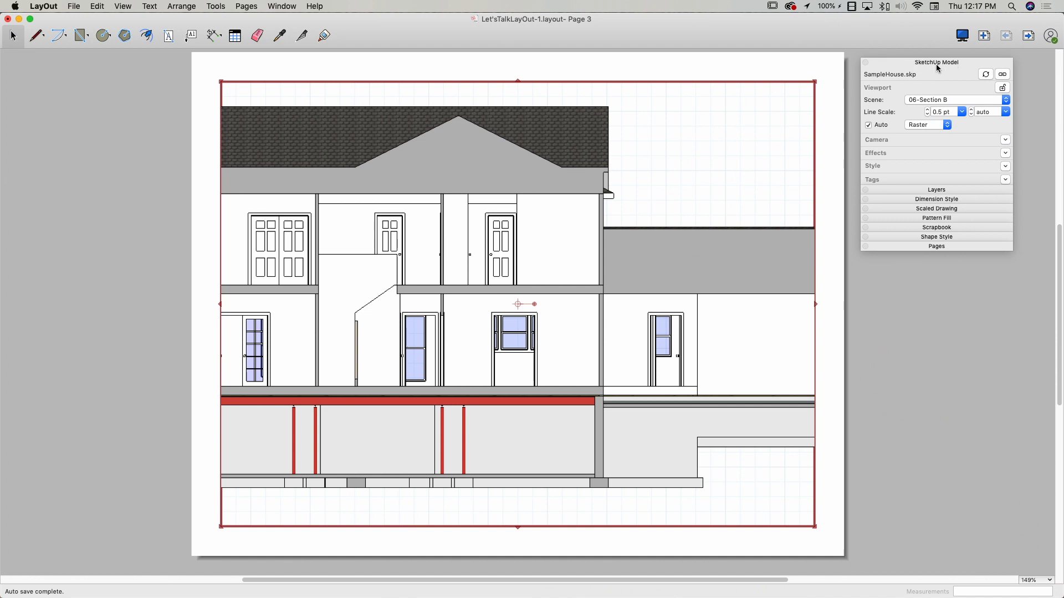
{"action": "left_click", "coordinate": [286, 7]}
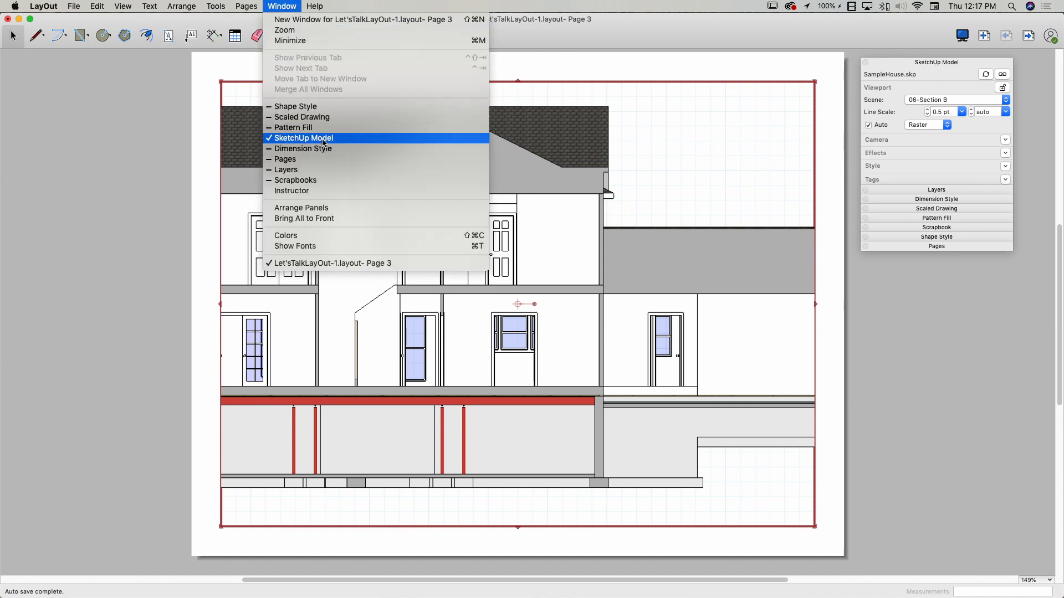
{"action": "left_click", "coordinate": [938, 67]}
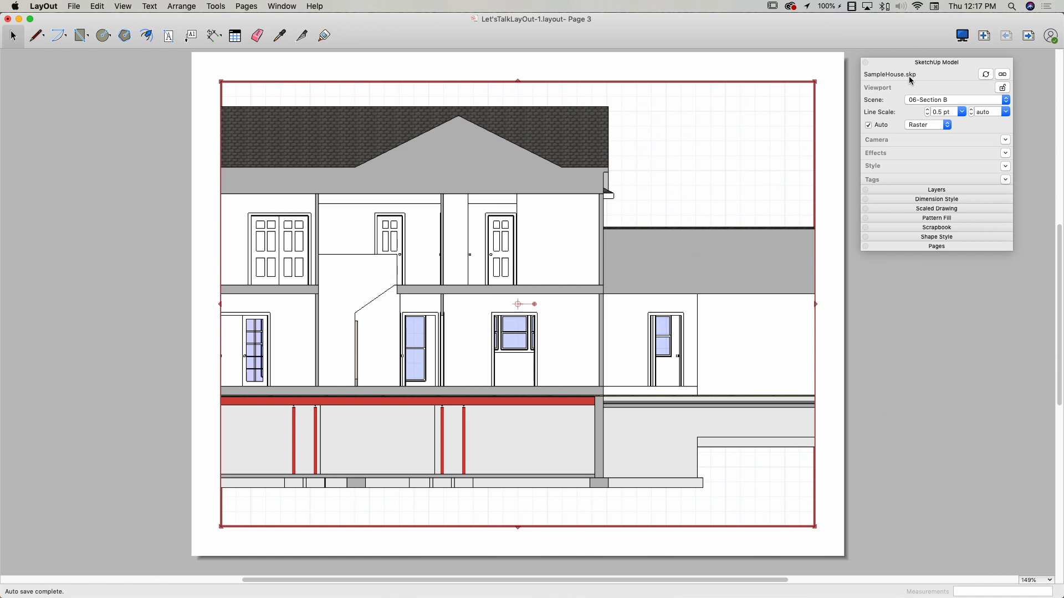
{"action": "left_click", "coordinate": [986, 74]}
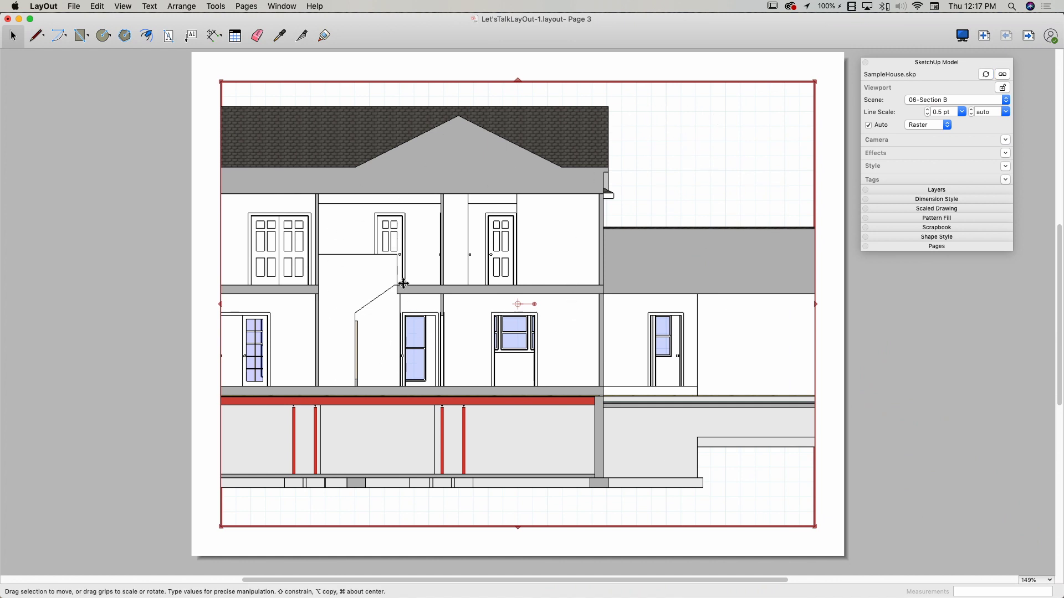
{"action": "left_click", "coordinate": [1003, 76]}
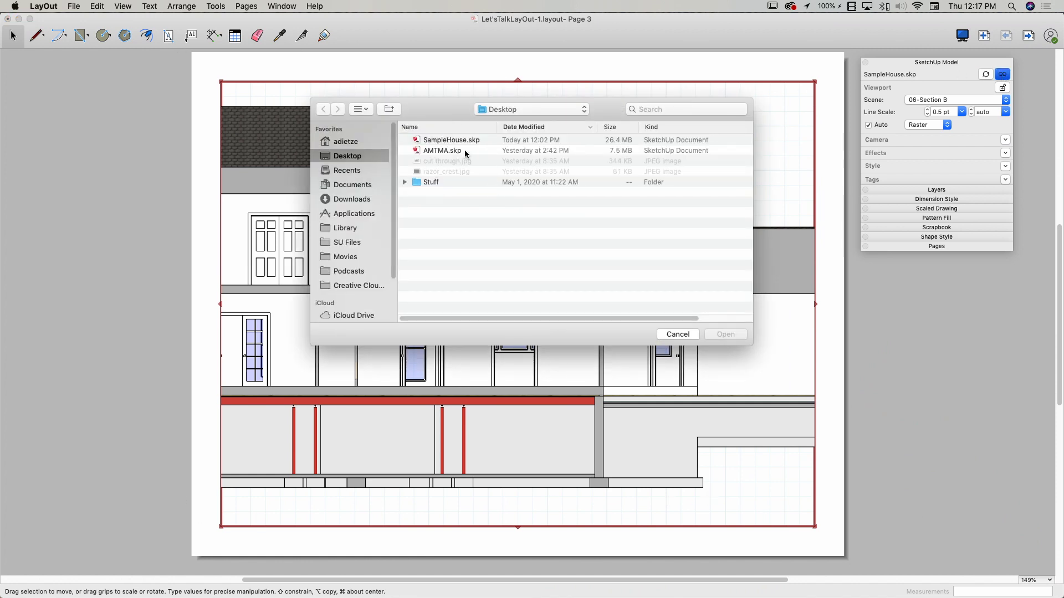
{"action": "left_click", "coordinate": [677, 335]}
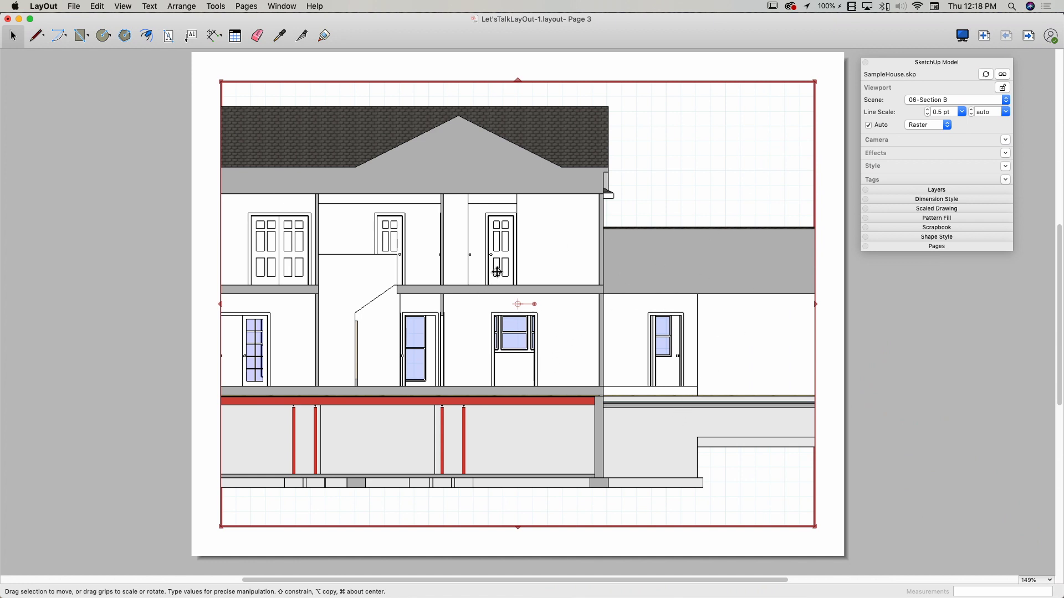
{"action": "left_click", "coordinate": [1003, 89]}
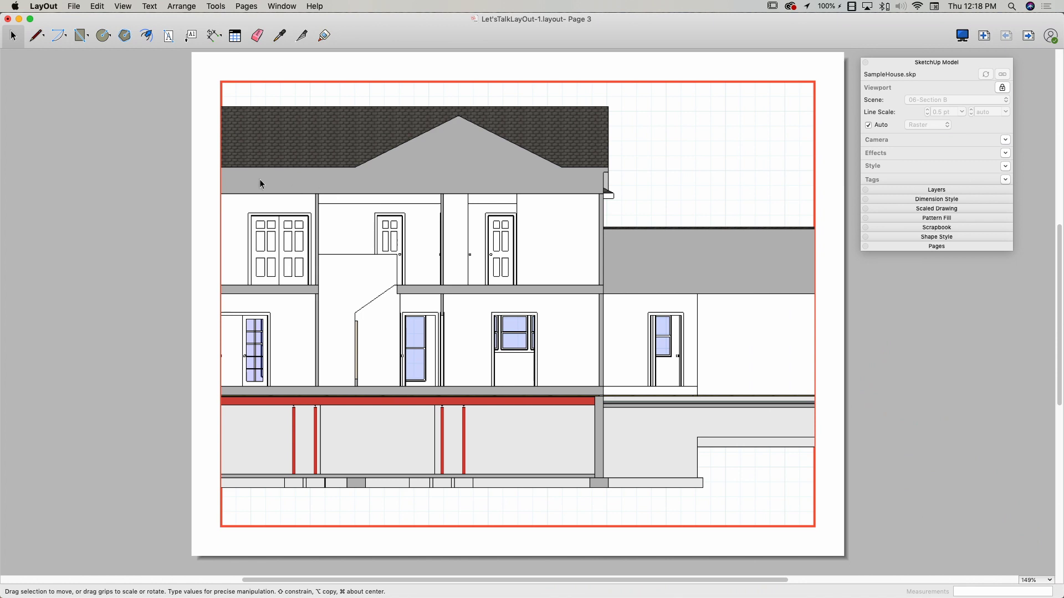
{"action": "left_click_drag", "start_coordinate": [647, 206], "coordinate": [715, 231]}
{"action": "left_click", "coordinate": [490, 187]}
{"action": "left_click", "coordinate": [1002, 88]}
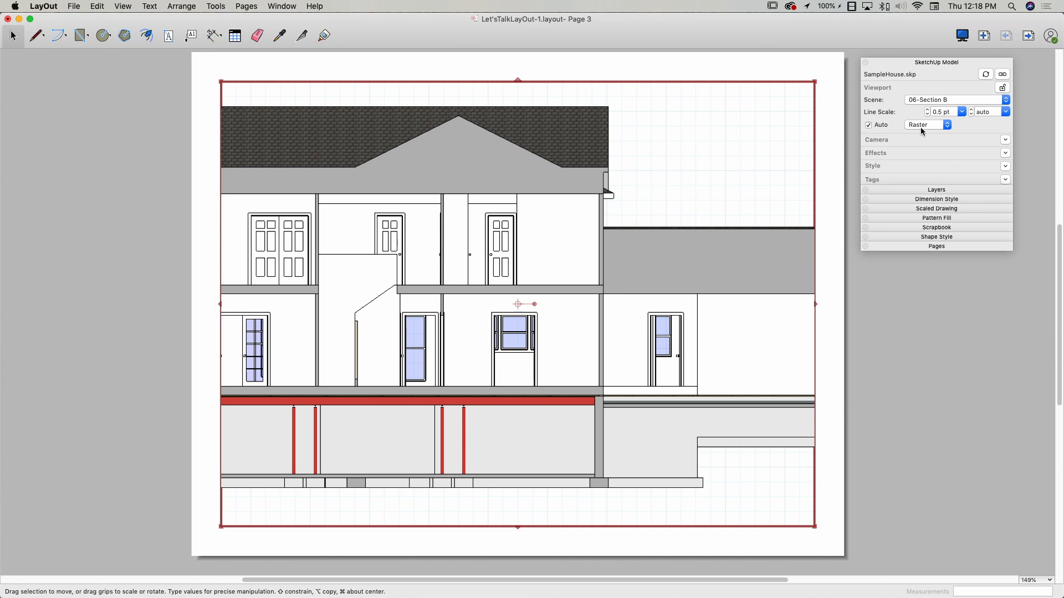
Choose the 04-Roof scene from the viewport's Scene list.
{"action": "left_click", "coordinate": [1005, 101]}
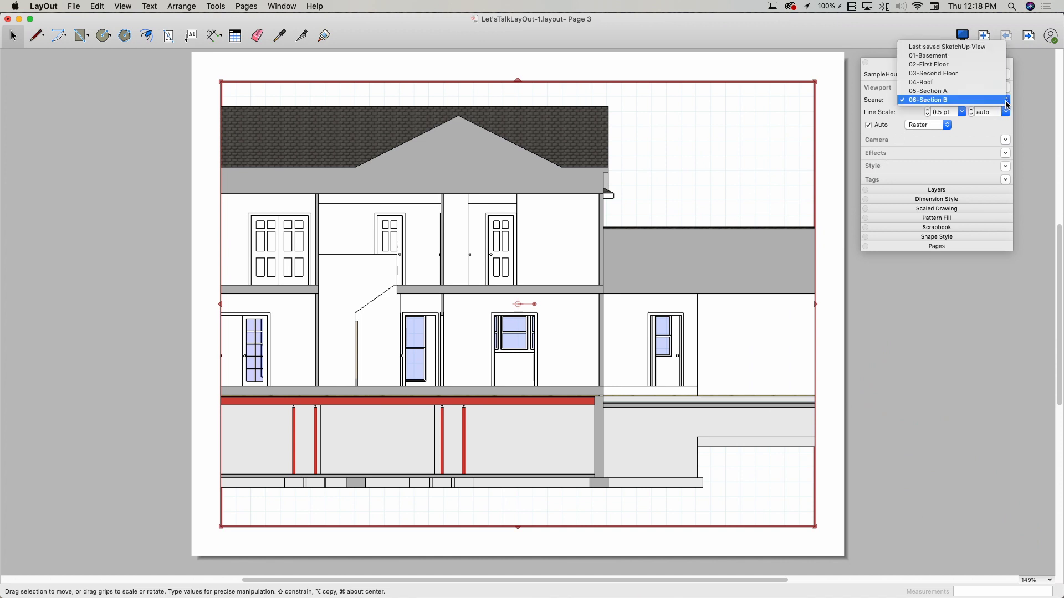
{"action": "left_click", "coordinate": [929, 83]}
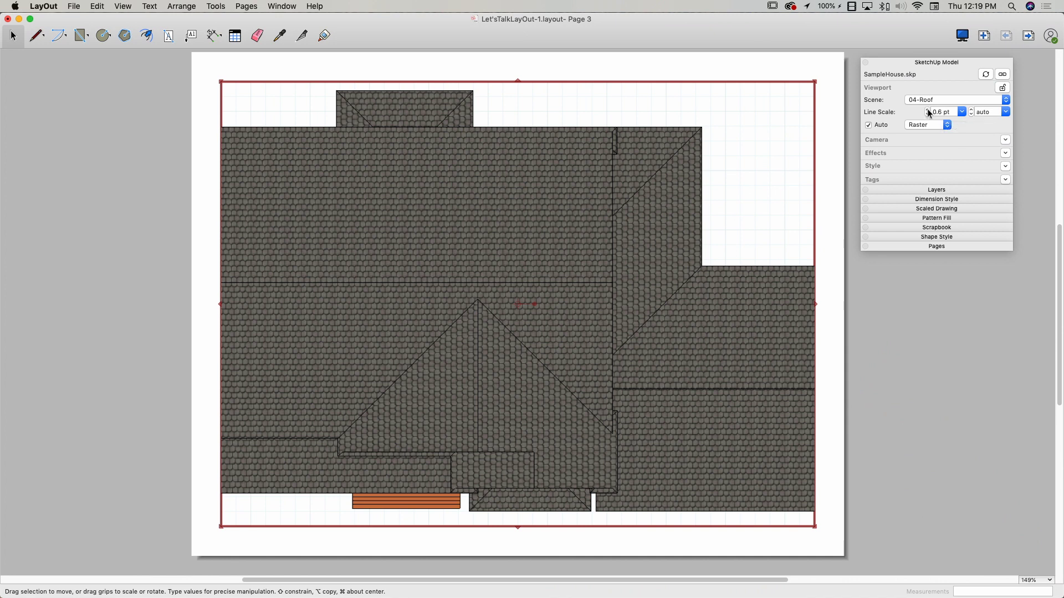
Try a 2 pt line scale on the roof viewport, then settle on 0.6 pt with Auto rendering off.
{"action": "left_click", "coordinate": [928, 110]}
{"action": "left_click", "coordinate": [962, 113]}
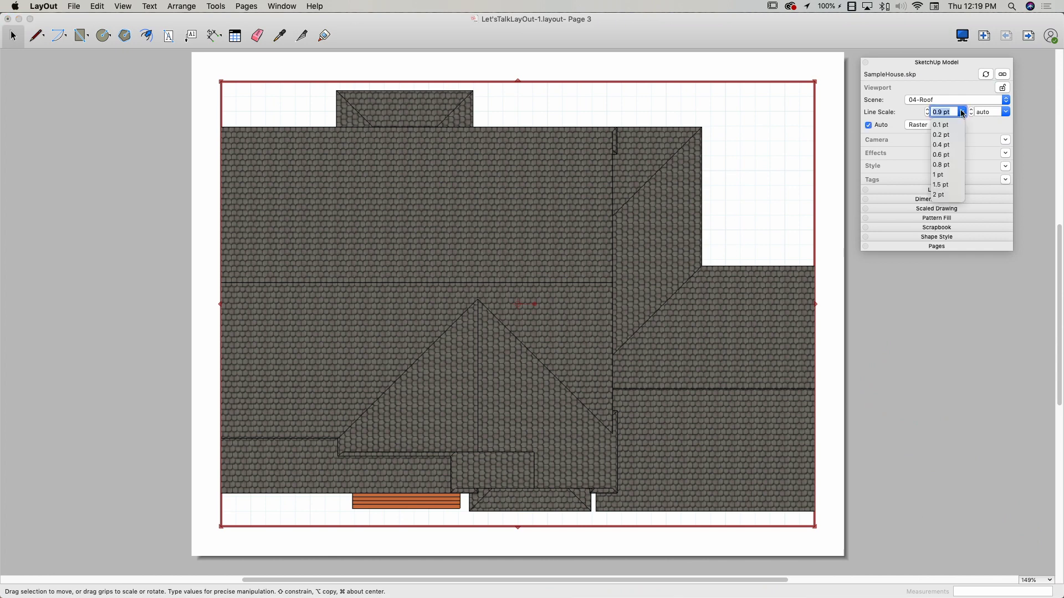
{"action": "left_click", "coordinate": [944, 195]}
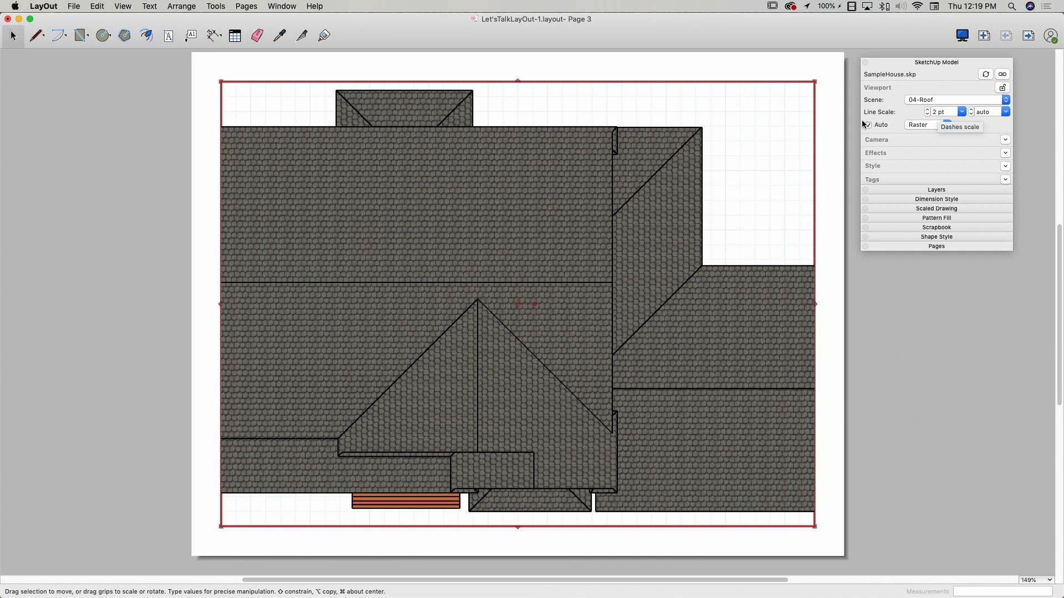
{"action": "left_click", "coordinate": [962, 113]}
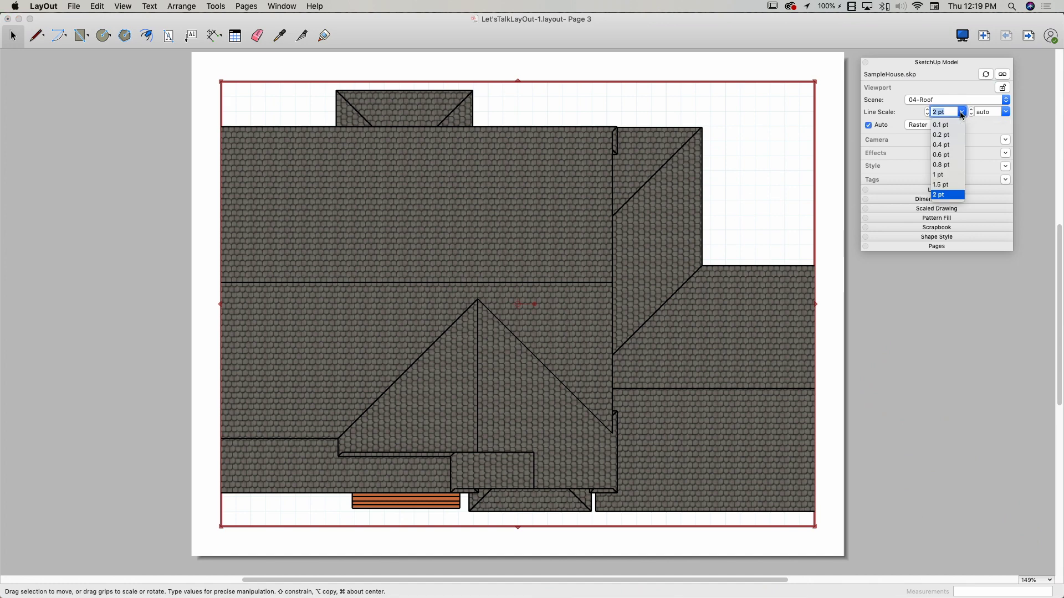
{"action": "left_click", "coordinate": [942, 155]}
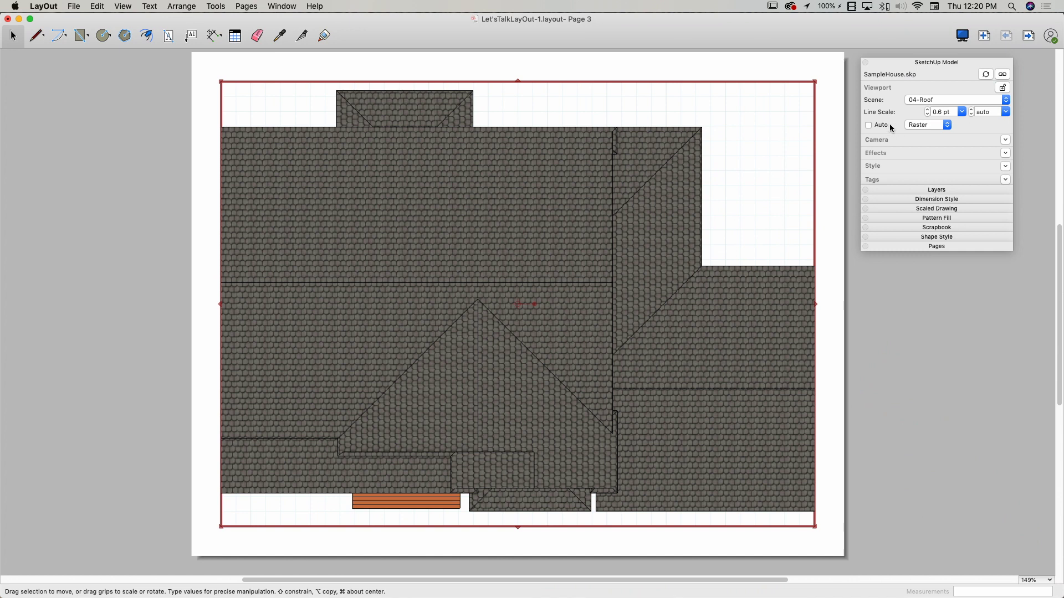
{"action": "left_click", "coordinate": [930, 127]}
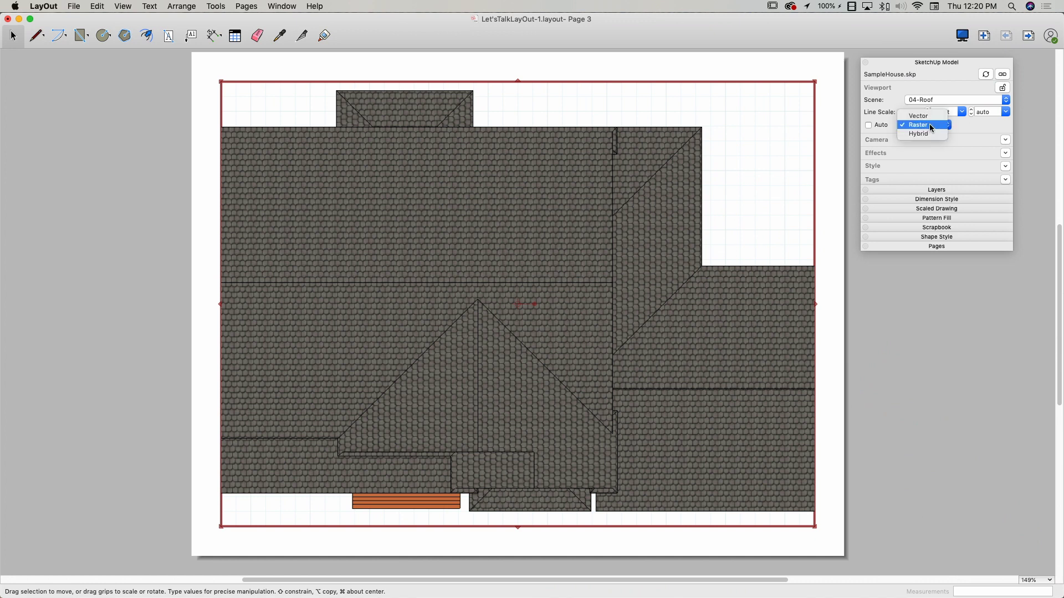
{"action": "left_click", "coordinate": [837, 131]}
{"action": "scroll", "coordinate": [701, 129], "scroll_direction": "up", "scroll_amount": 5}
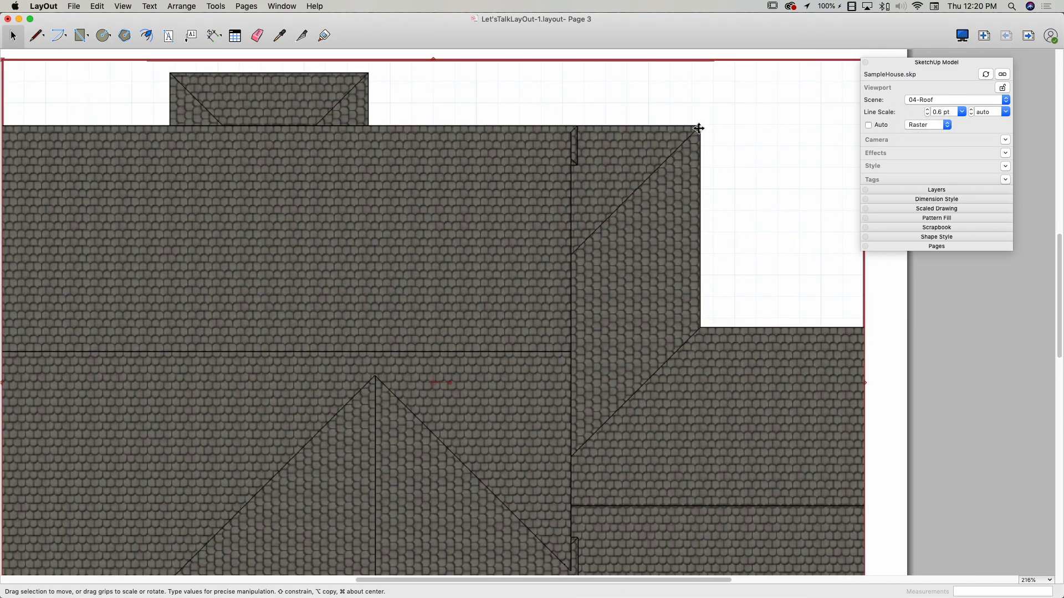
{"action": "scroll", "coordinate": [698, 128], "scroll_direction": "up", "scroll_amount": 12}
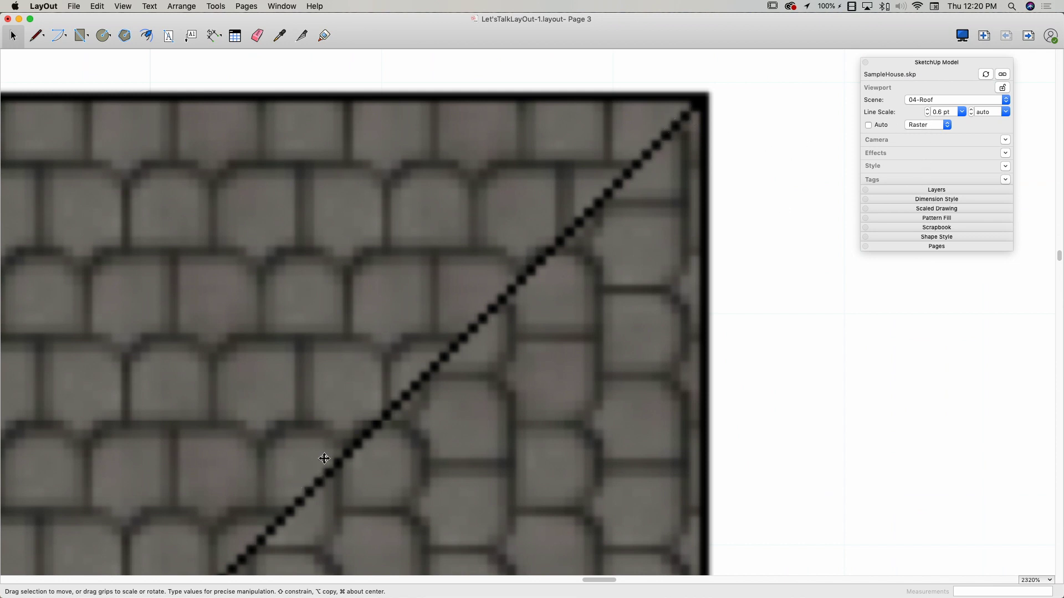
{"action": "scroll", "coordinate": [614, 149], "scroll_direction": "down", "scroll_amount": 1}
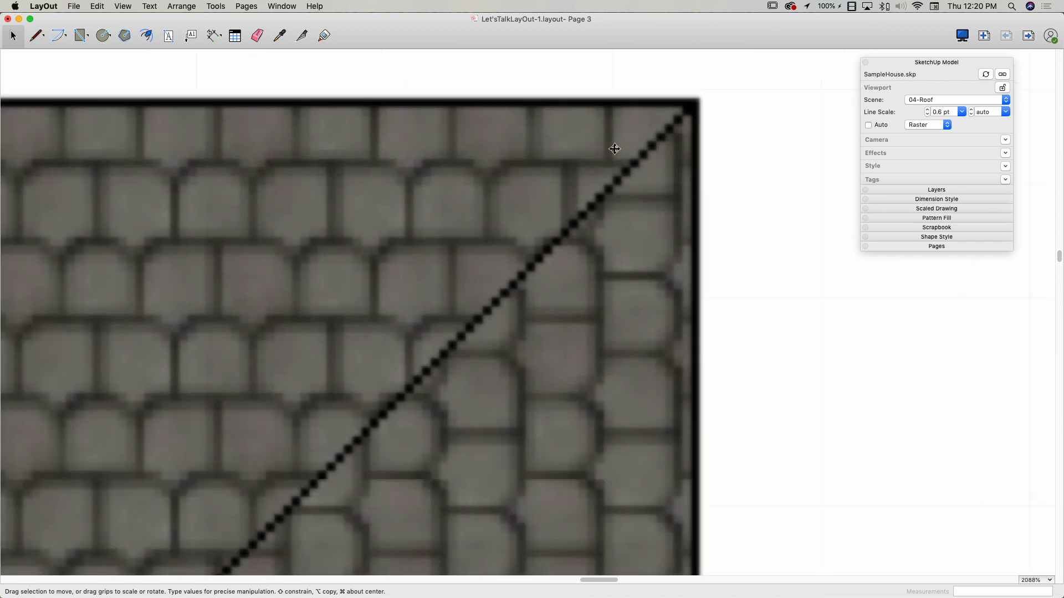
{"action": "scroll", "coordinate": [615, 149], "scroll_direction": "down", "scroll_amount": 3}
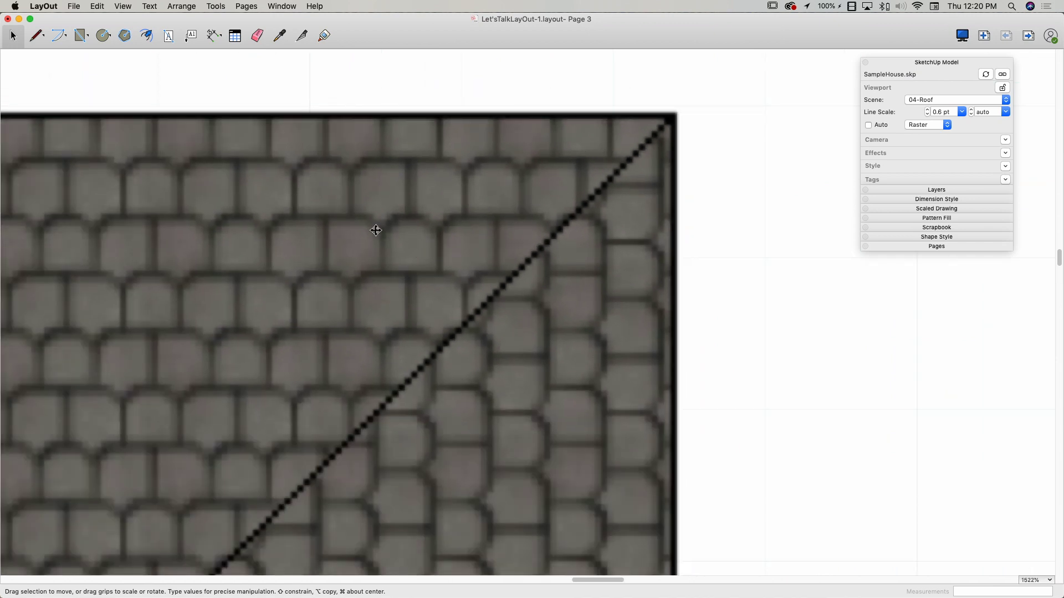
{"action": "scroll", "coordinate": [657, 147], "scroll_direction": "up", "scroll_amount": 3}
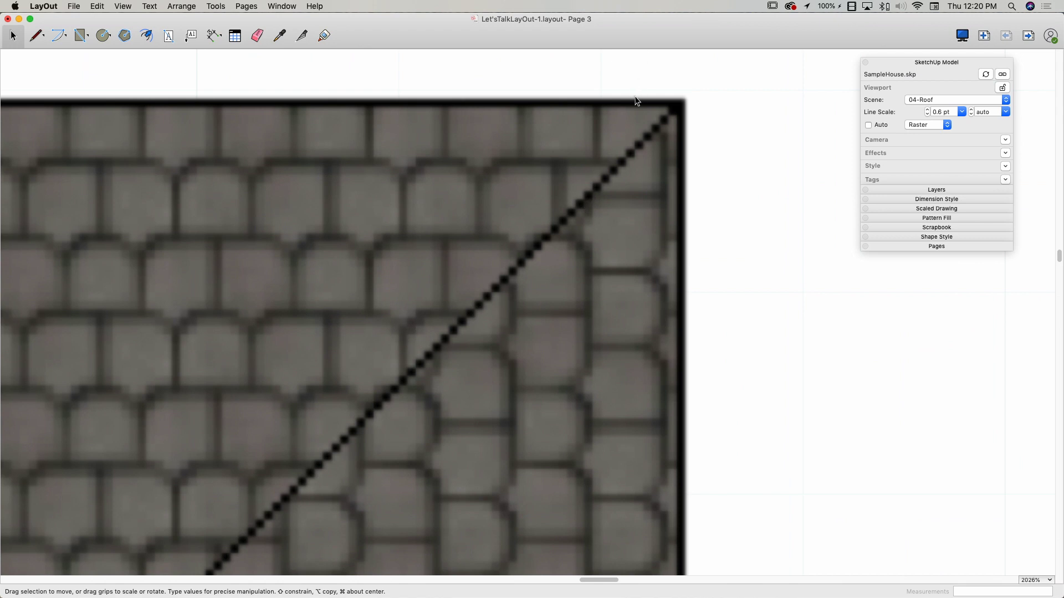
{"action": "scroll", "coordinate": [637, 101], "scroll_direction": "down", "scroll_amount": 5}
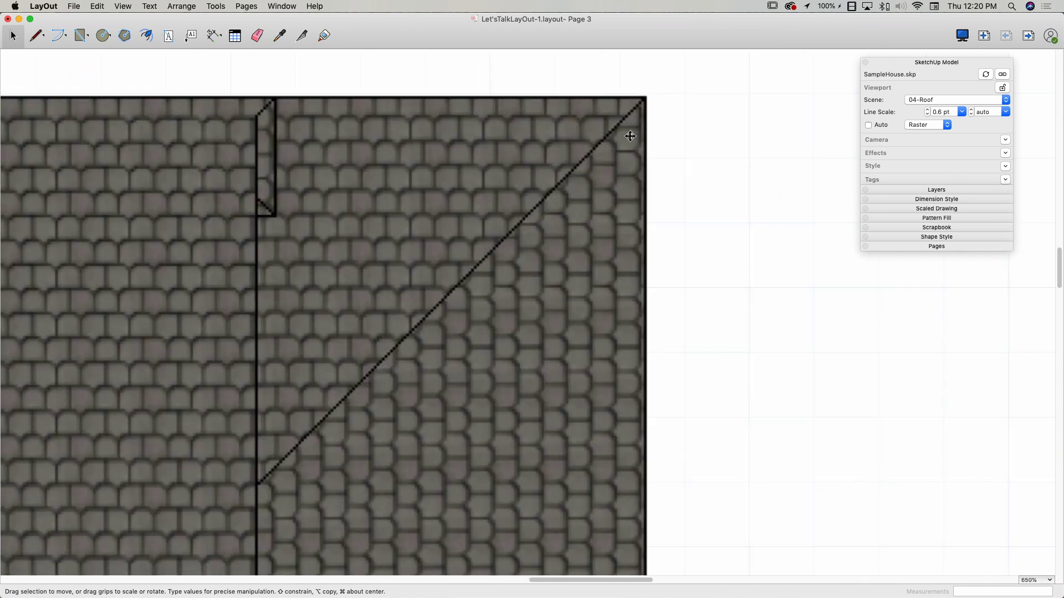
{"action": "scroll", "coordinate": [630, 136], "scroll_direction": "up", "scroll_amount": 4}
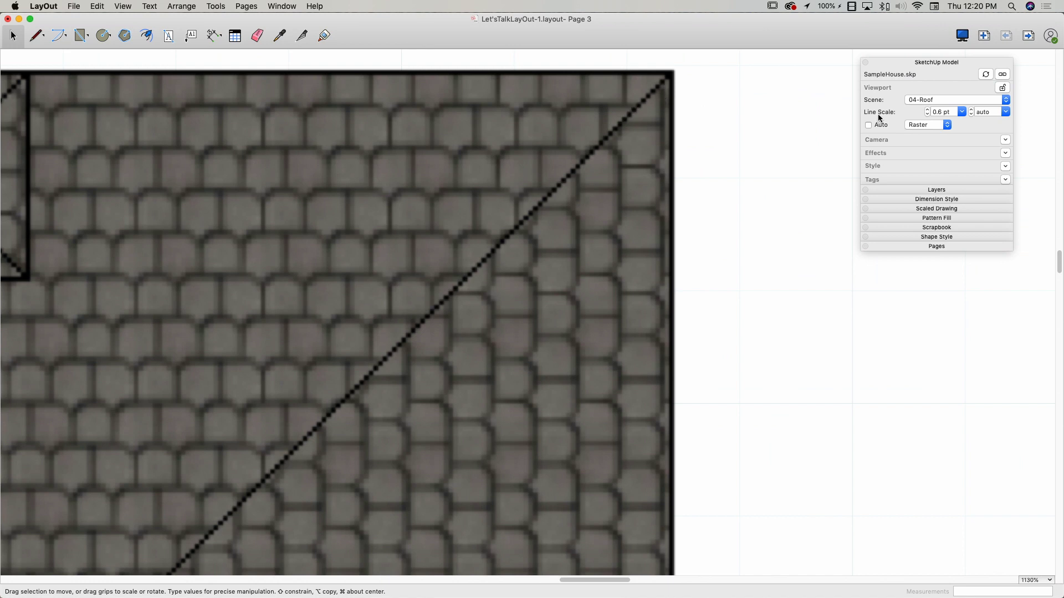
Set the roof viewport's render mode to Vector and re-render it.
{"action": "left_click", "coordinate": [933, 126]}
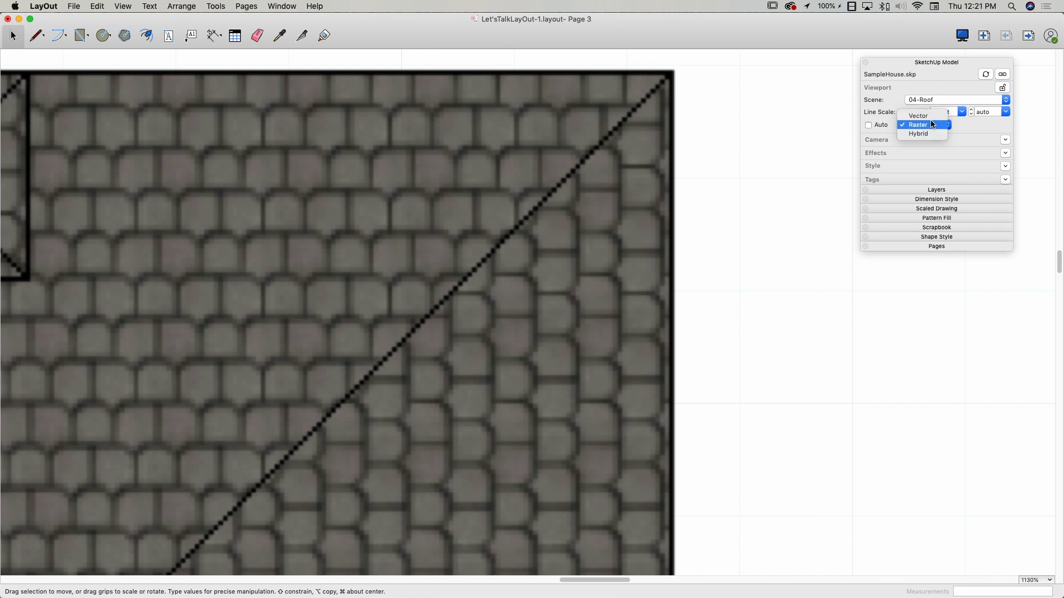
{"action": "left_click", "coordinate": [919, 116]}
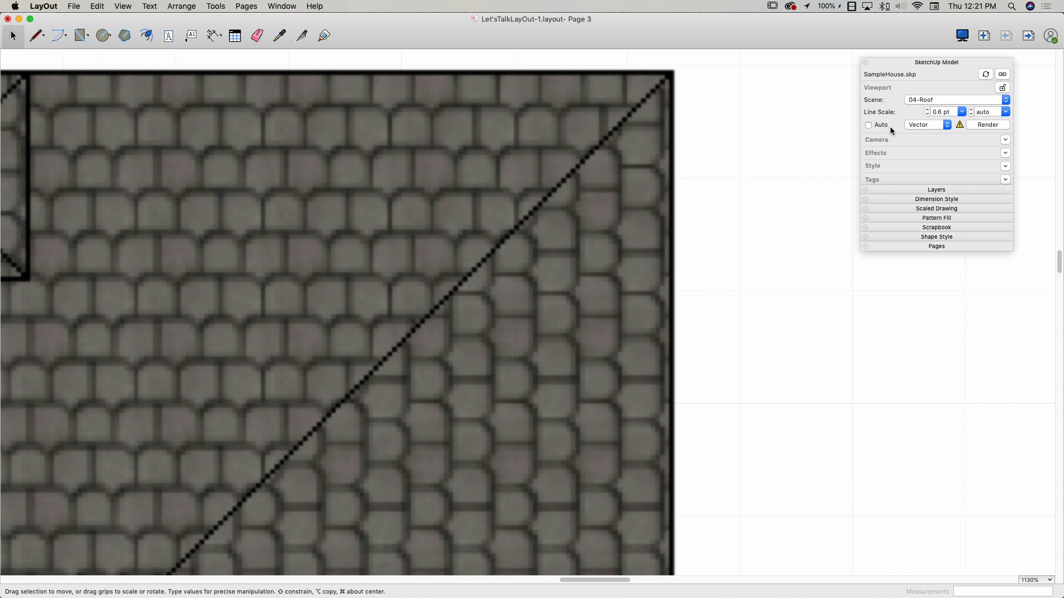
{"action": "left_click", "coordinate": [987, 126]}
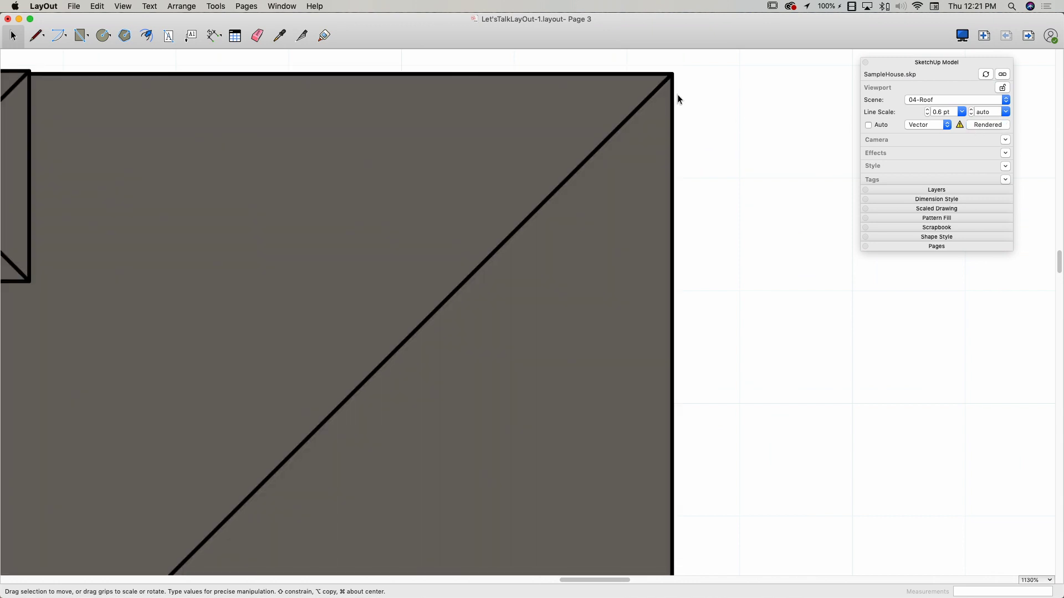
{"action": "scroll", "coordinate": [665, 75], "scroll_direction": "up", "scroll_amount": 6}
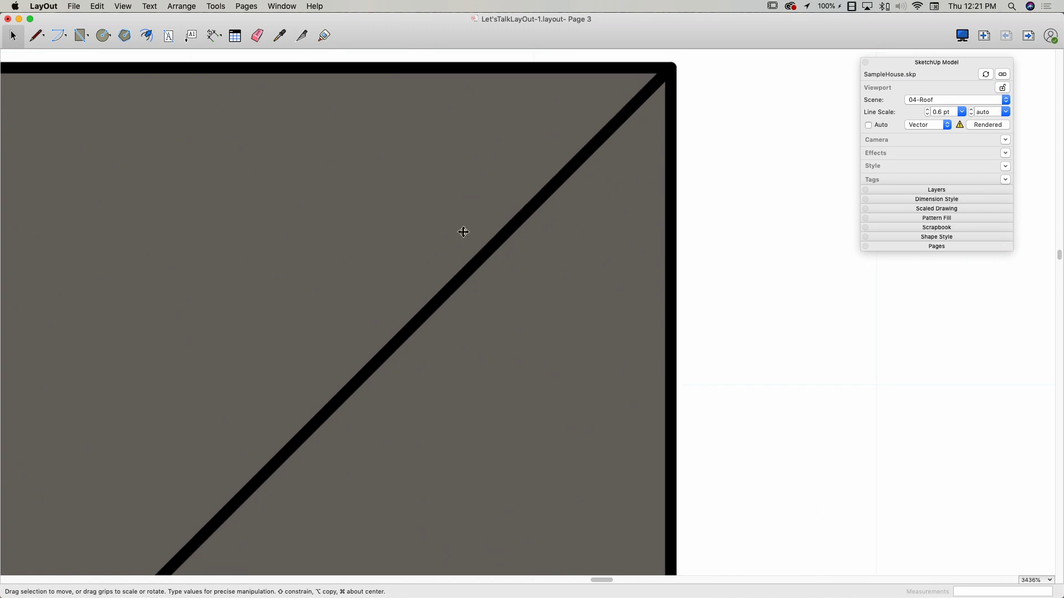
{"action": "scroll", "coordinate": [672, 124], "scroll_direction": "down", "scroll_amount": 5}
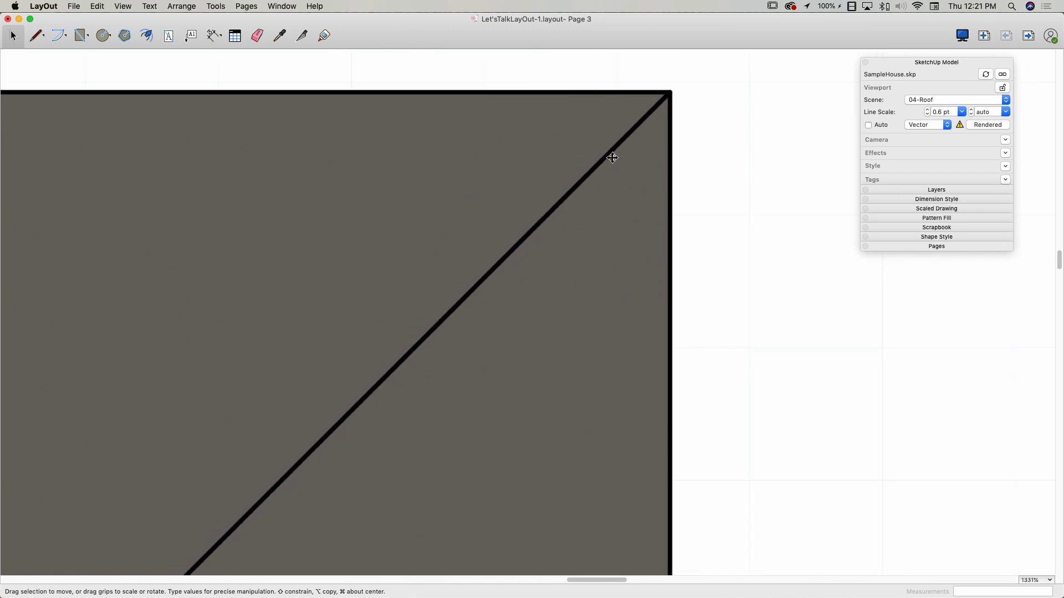
{"action": "scroll", "coordinate": [636, 119], "scroll_direction": "down", "scroll_amount": 3}
{"action": "scroll", "coordinate": [636, 118], "scroll_direction": "down", "scroll_amount": 1}
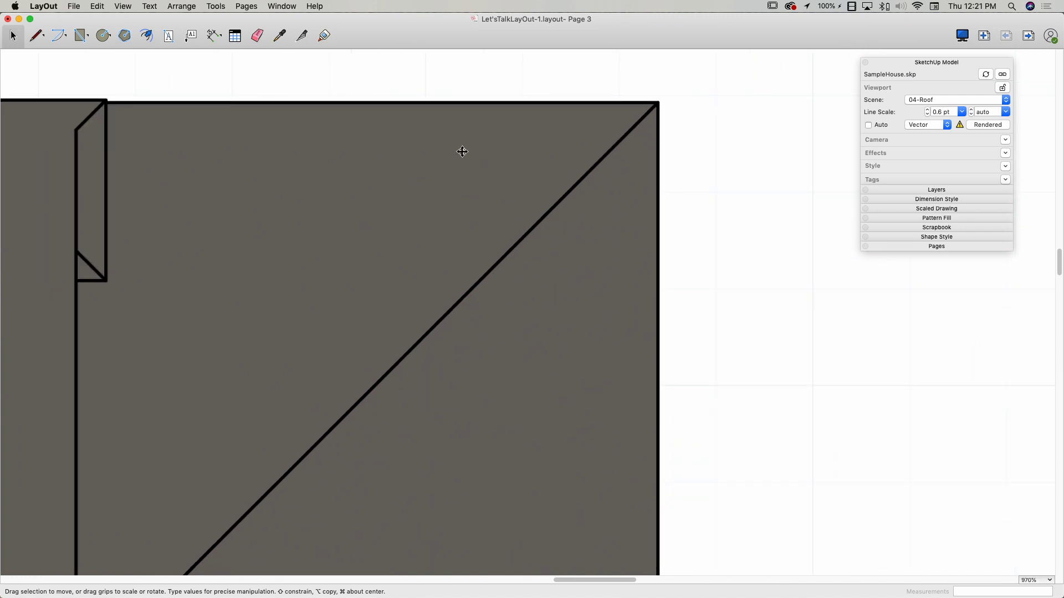
{"action": "scroll", "coordinate": [637, 145], "scroll_direction": "down", "scroll_amount": 5}
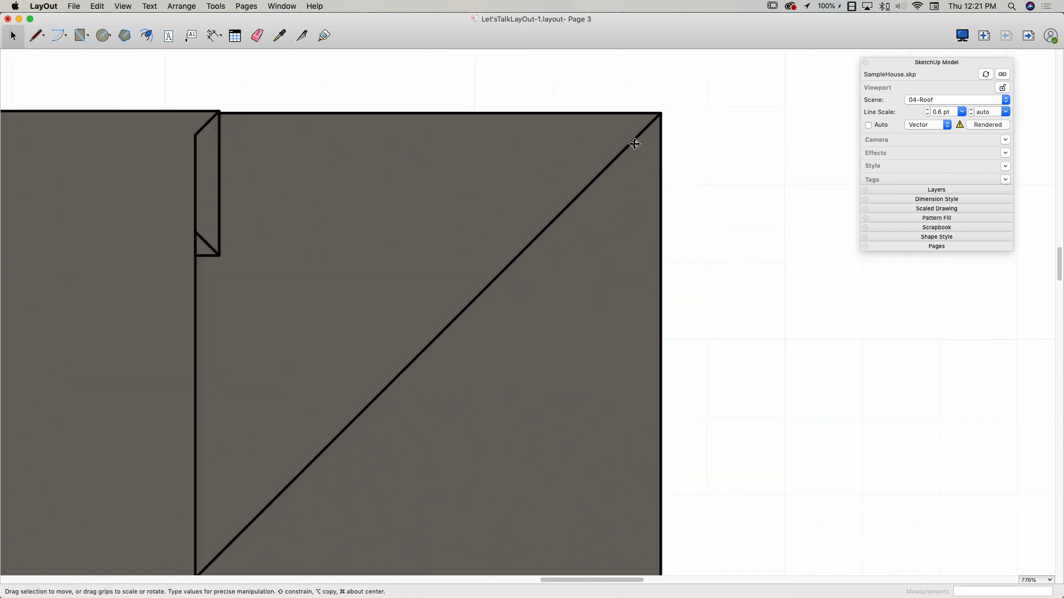
{"action": "scroll", "coordinate": [587, 264], "scroll_direction": "down", "scroll_amount": 10}
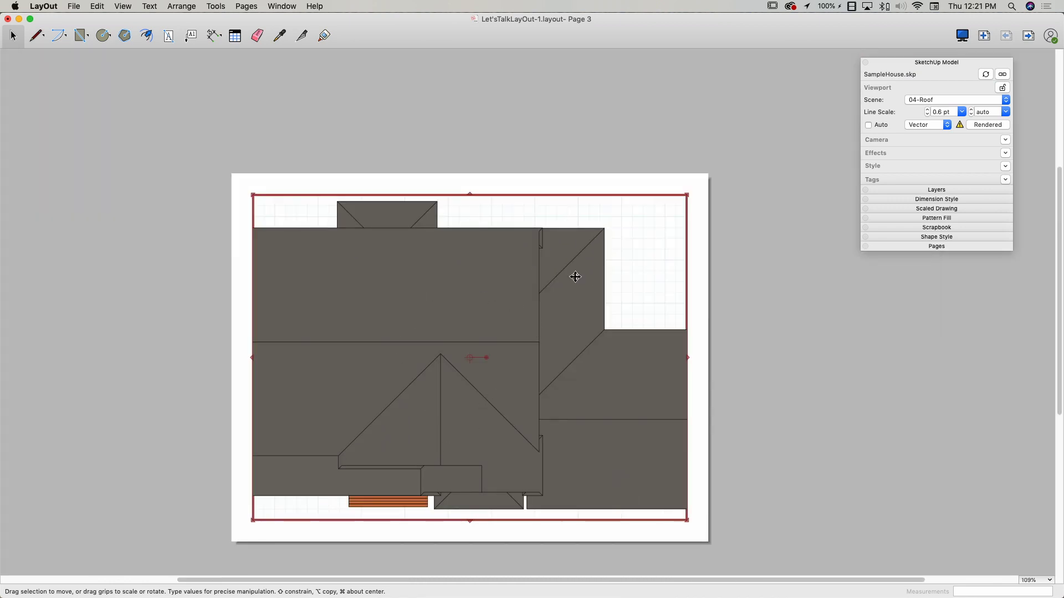
{"action": "scroll", "coordinate": [597, 241], "scroll_direction": "up", "scroll_amount": 6}
{"action": "scroll", "coordinate": [565, 362], "scroll_direction": "up", "scroll_amount": 5}
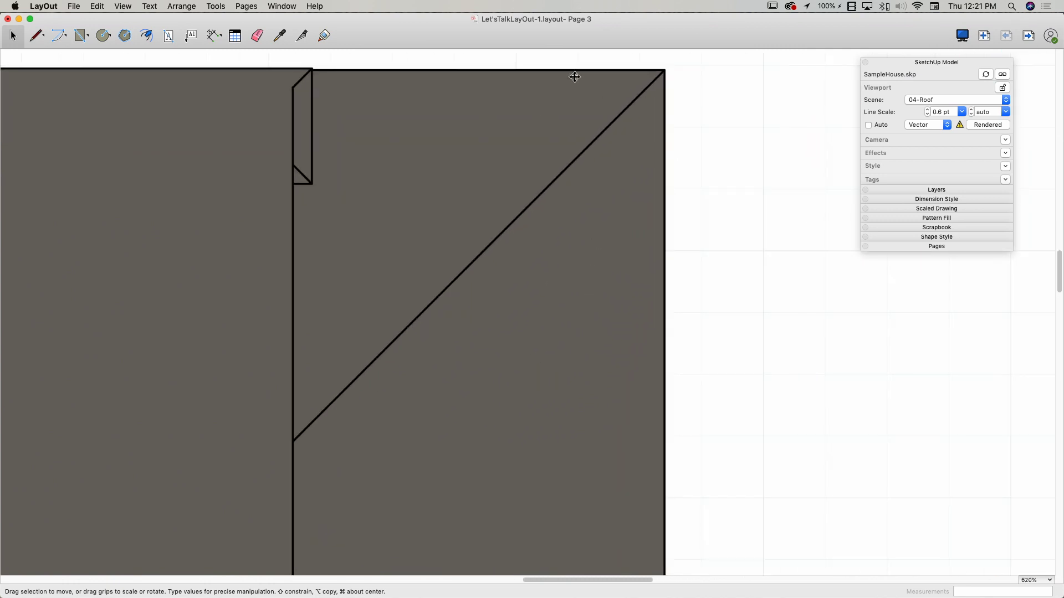
{"action": "scroll", "coordinate": [575, 77], "scroll_direction": "up", "scroll_amount": 1}
Switch the roof viewport to Hybrid rendering, accept the warning, and fit the page in view.
{"action": "left_click", "coordinate": [949, 126]}
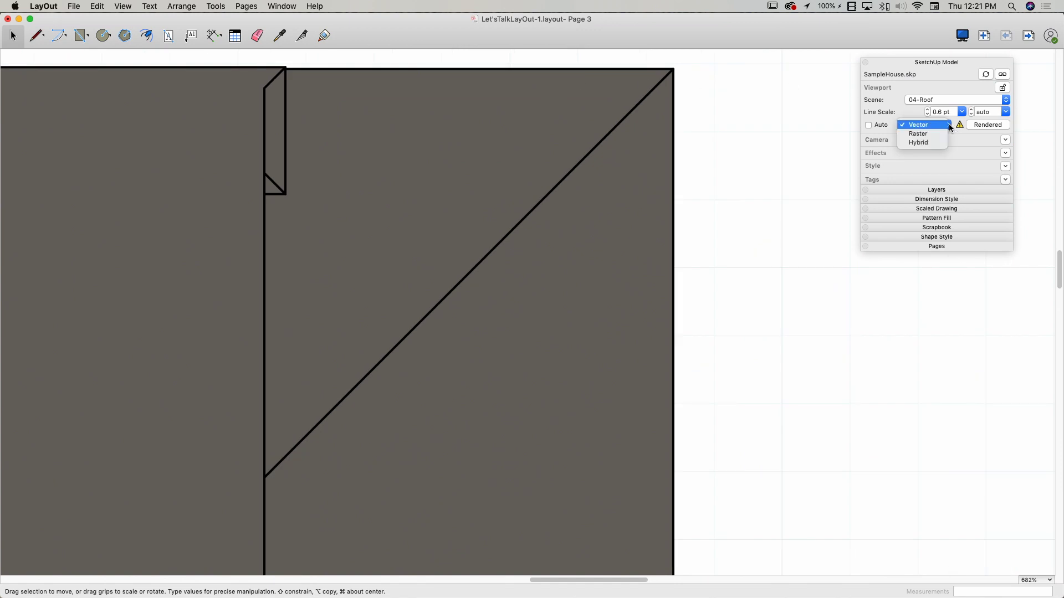
{"action": "left_click", "coordinate": [923, 142]}
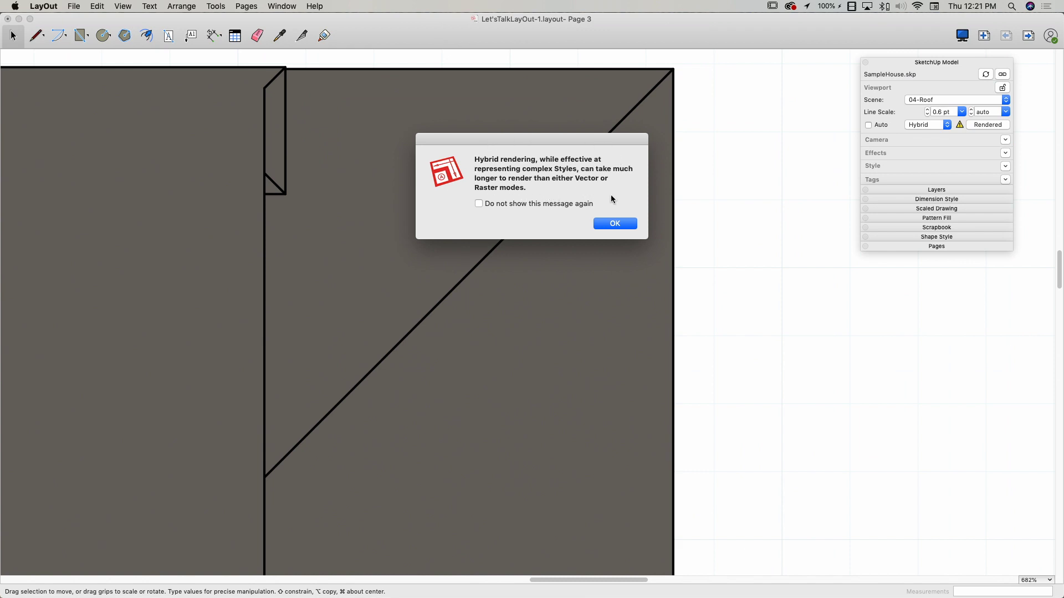
{"action": "left_click", "coordinate": [611, 225]}
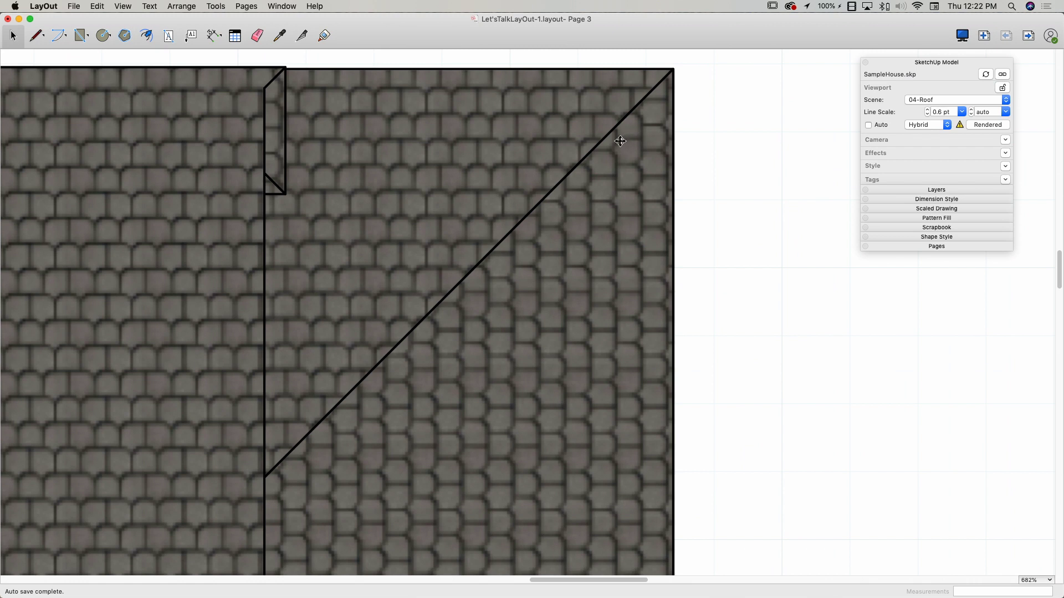
{"action": "scroll", "coordinate": [507, 137], "scroll_direction": "up", "scroll_amount": 3}
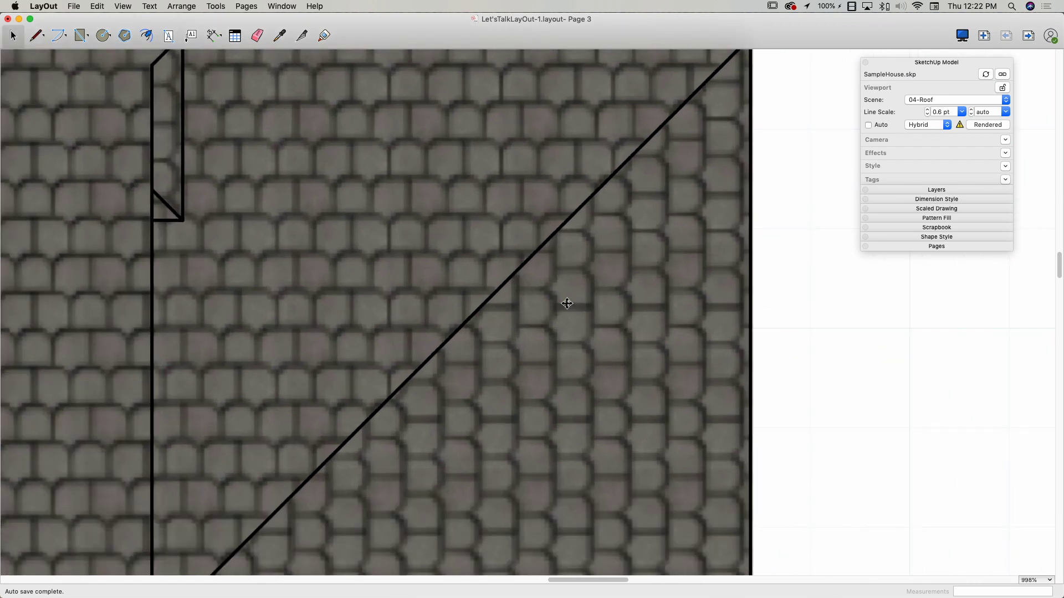
{"action": "scroll", "coordinate": [566, 304], "scroll_direction": "up", "scroll_amount": 3}
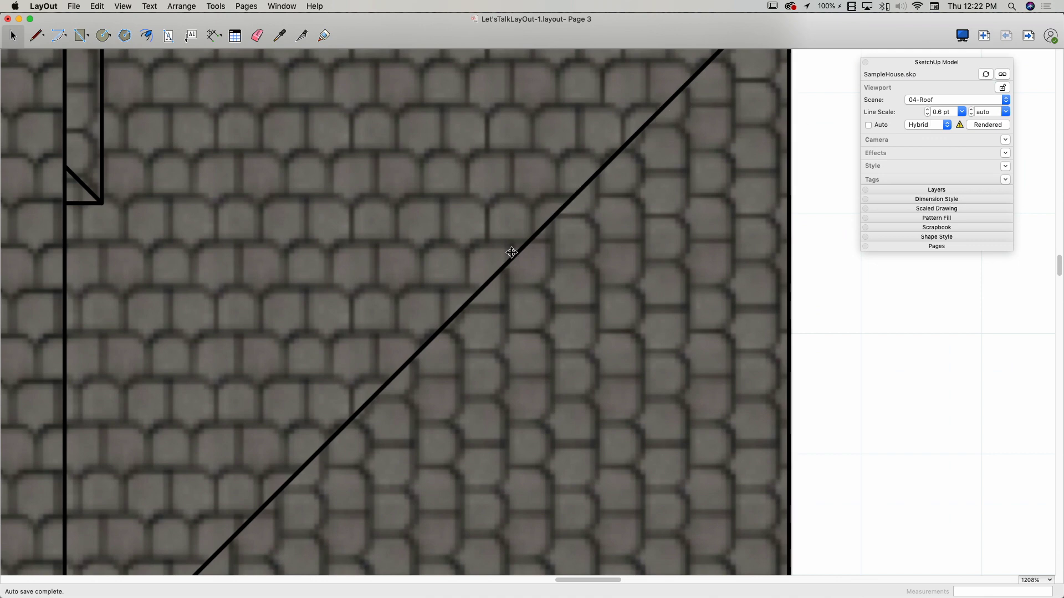
{"action": "key", "text": "super+shift+f"}
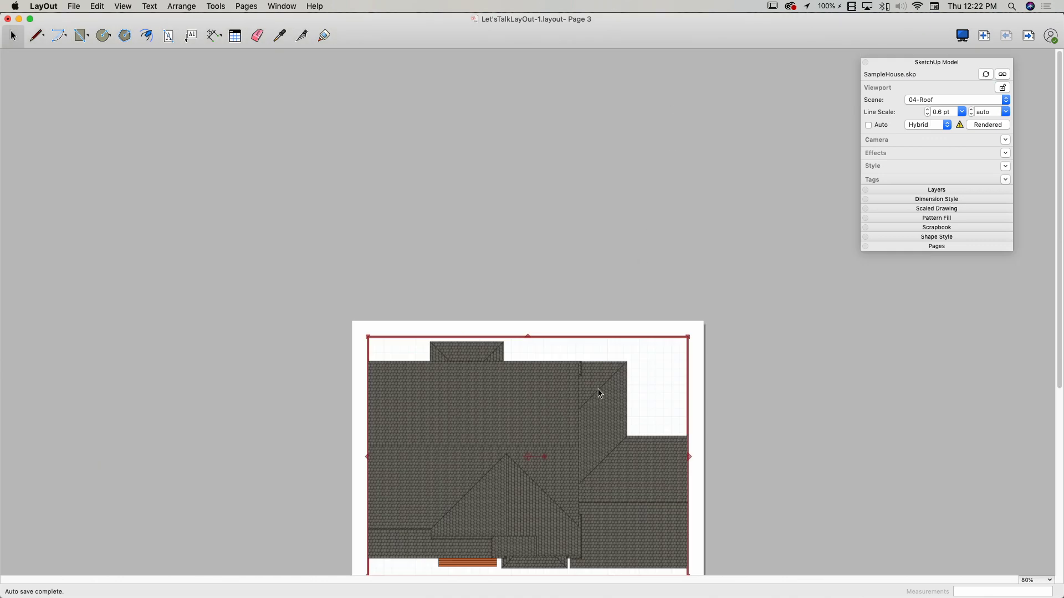
{"action": "scroll", "coordinate": [553, 521], "scroll_direction": "up", "scroll_amount": 3}
{"action": "scroll", "coordinate": [493, 263], "scroll_direction": "down", "scroll_amount": 2}
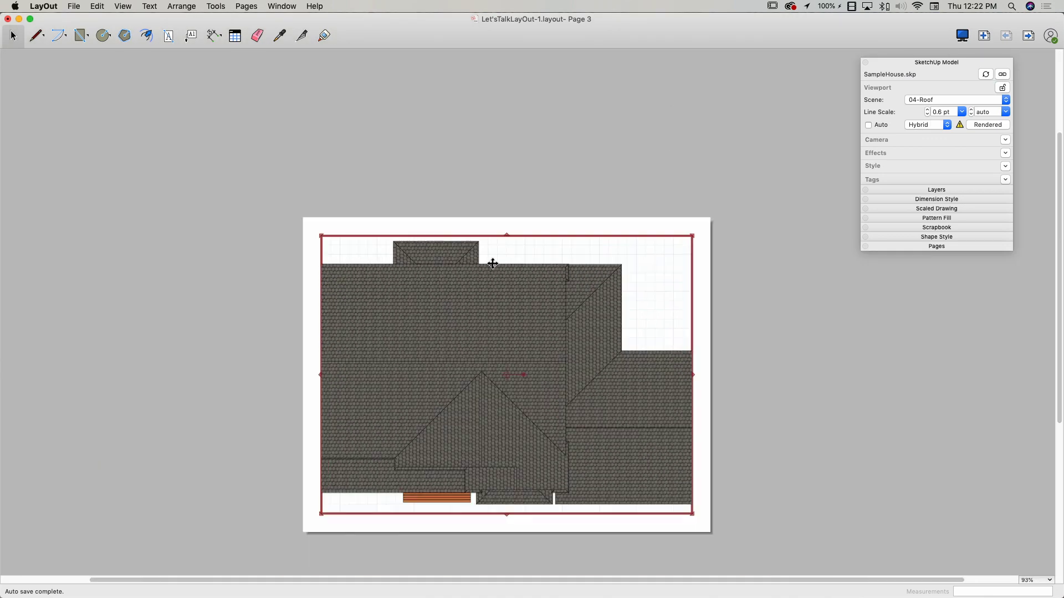
{"action": "scroll", "coordinate": [524, 478], "scroll_direction": "up", "scroll_amount": 4}
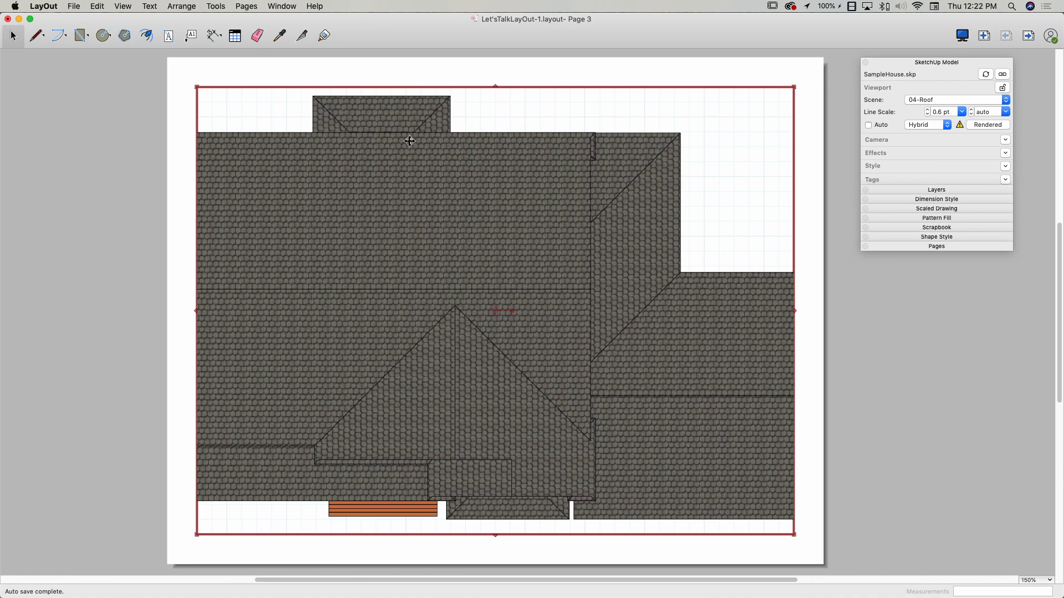
{"action": "left_click", "coordinate": [934, 126]}
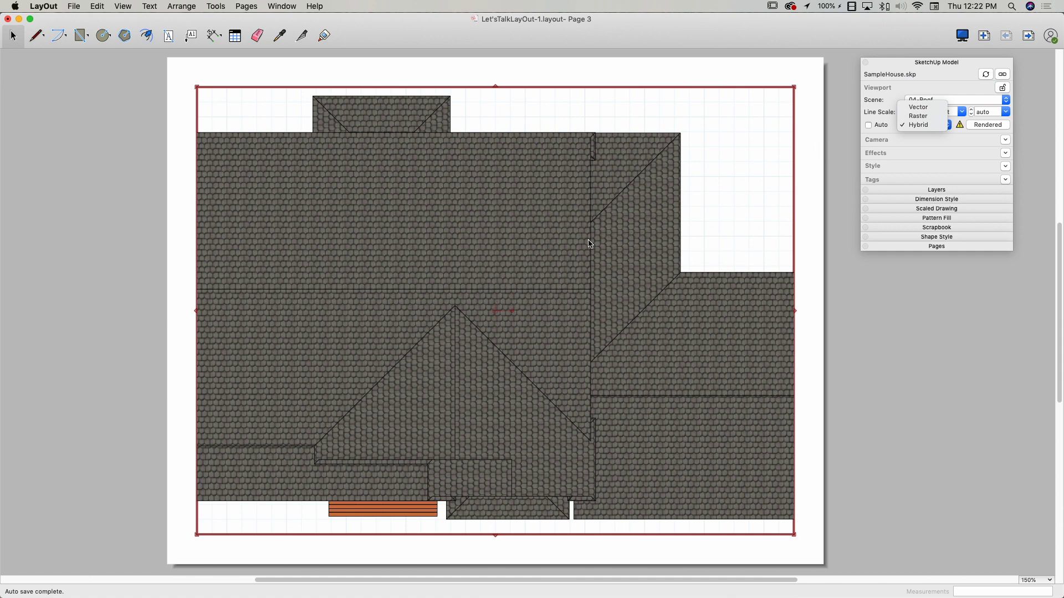
{"action": "left_click", "coordinate": [930, 80]}
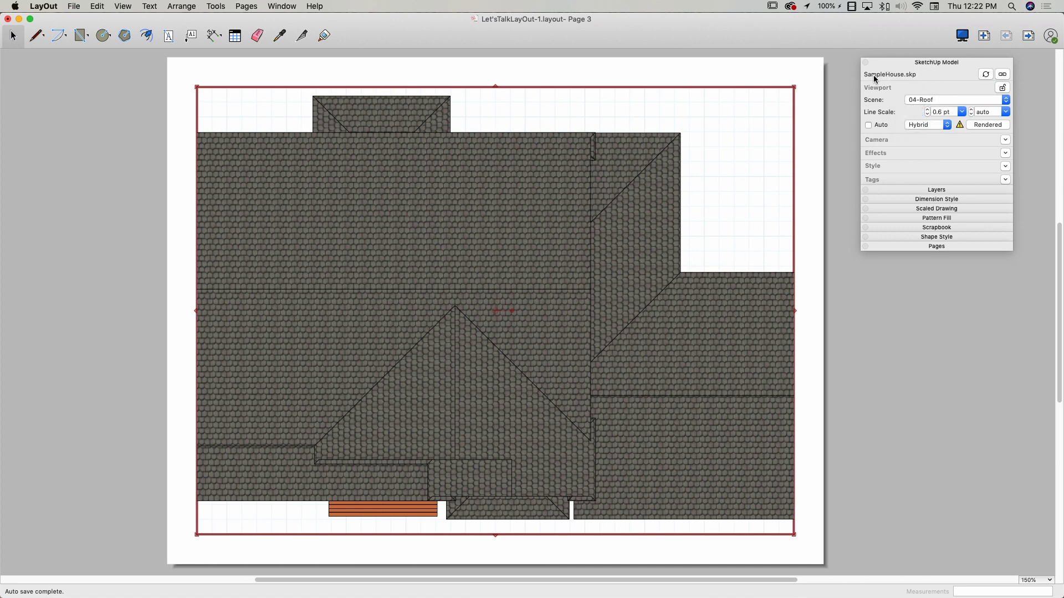
Keep the Top standard view and set the ortho scale to 1/8" = 1'-0" (1:96).
{"action": "left_click", "coordinate": [1006, 140]}
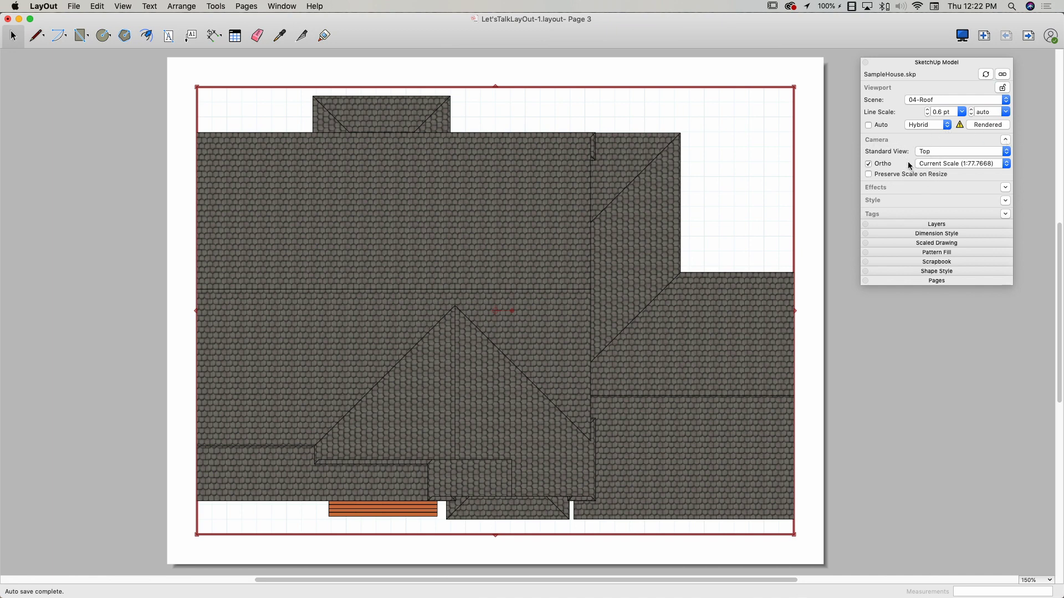
{"action": "left_click", "coordinate": [944, 153]}
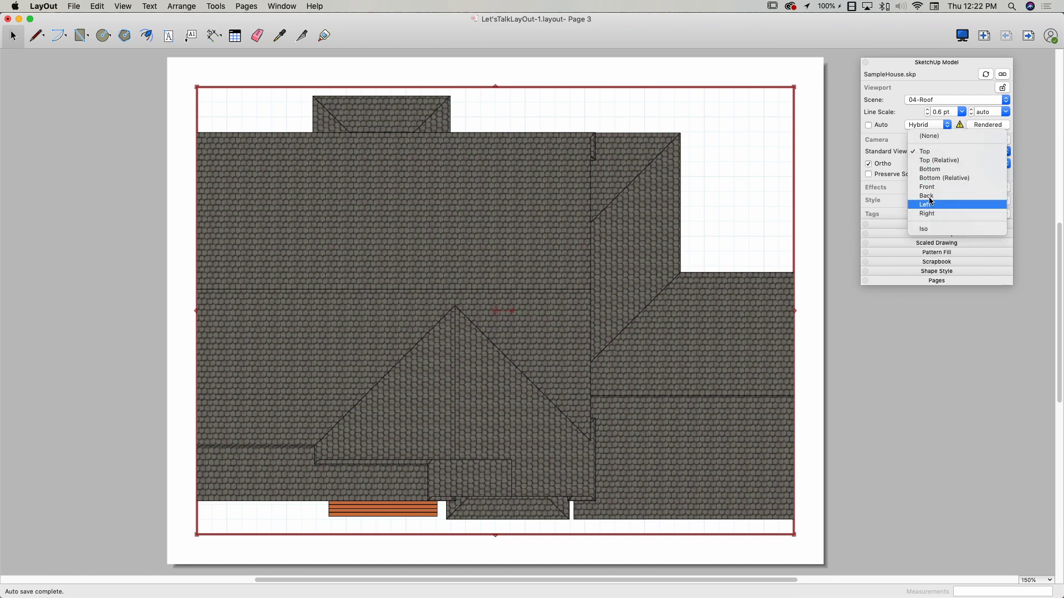
{"action": "left_click", "coordinate": [912, 152]}
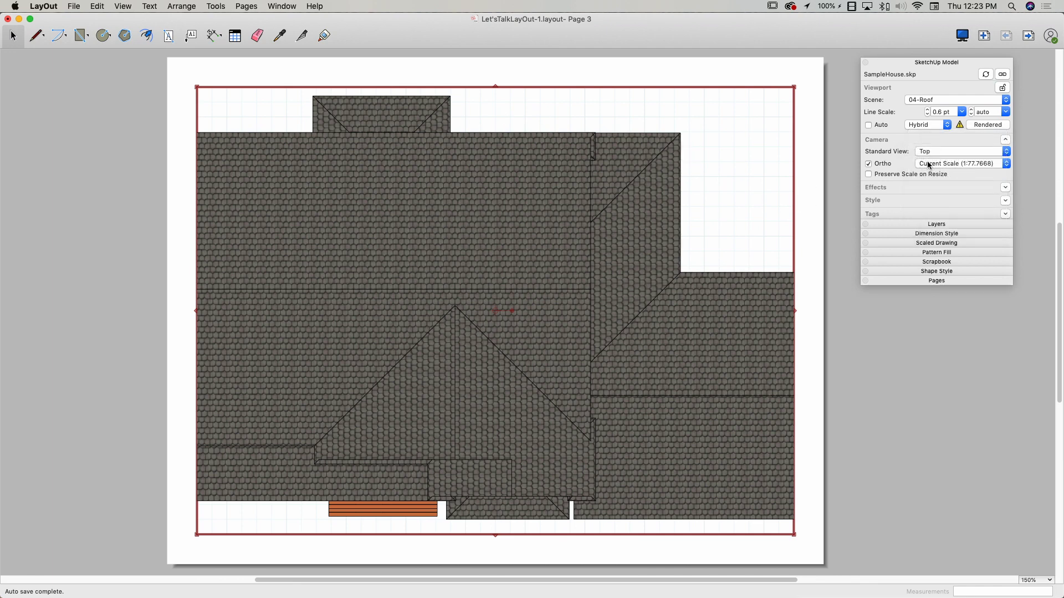
{"action": "left_click", "coordinate": [961, 164]}
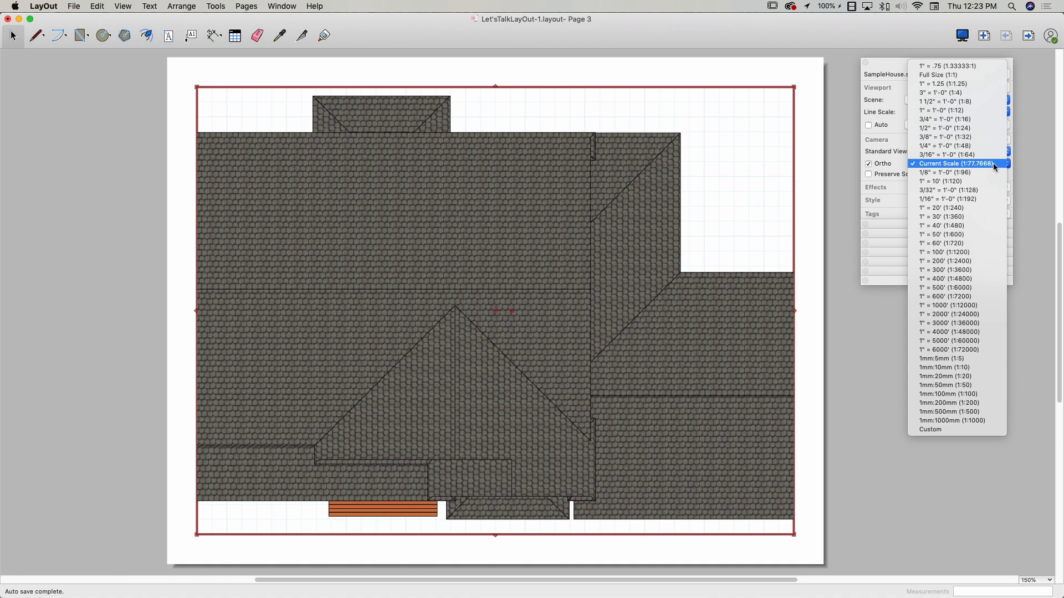
{"action": "left_click", "coordinate": [967, 173]}
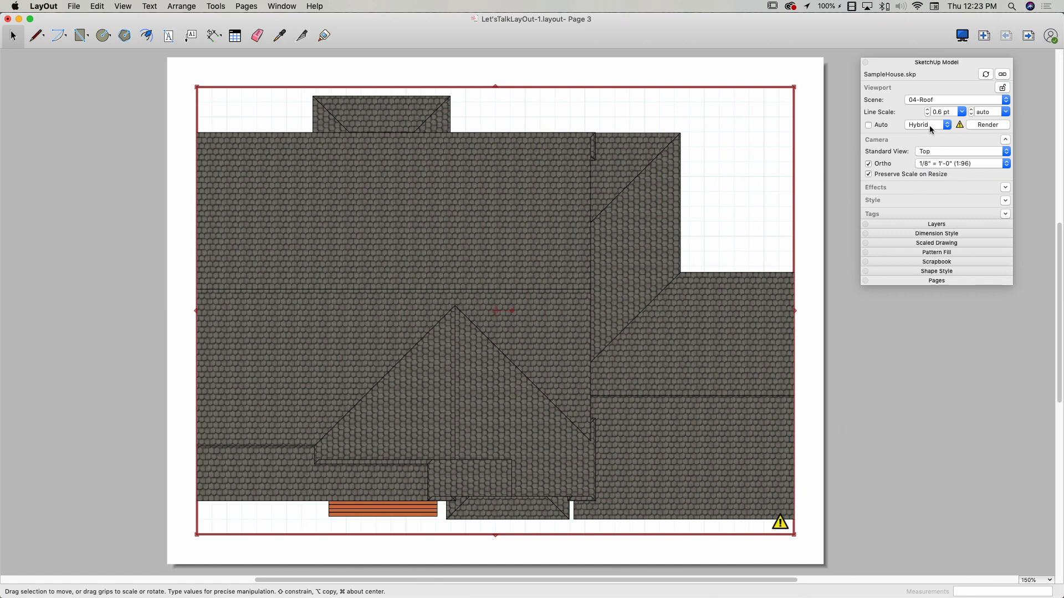
Re-render the roof plan at 1:96, adjust the viewport's side edges, and render again.
{"action": "left_click", "coordinate": [974, 127]}
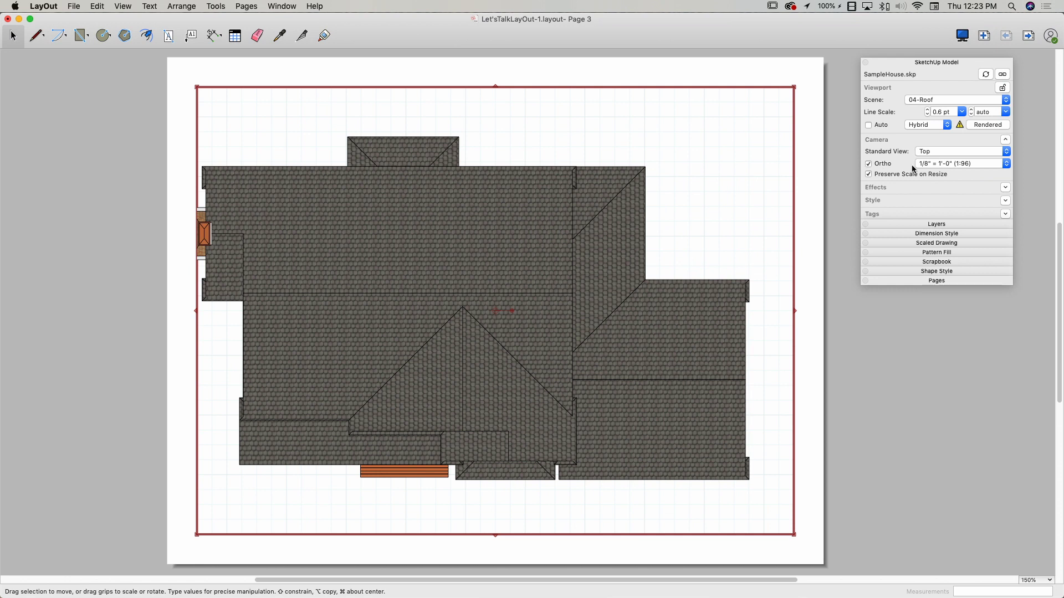
{"action": "left_click_drag", "start_coordinate": [795, 311], "coordinate": [764, 311]}
{"action": "left_click_drag", "start_coordinate": [198, 312], "coordinate": [166, 311]}
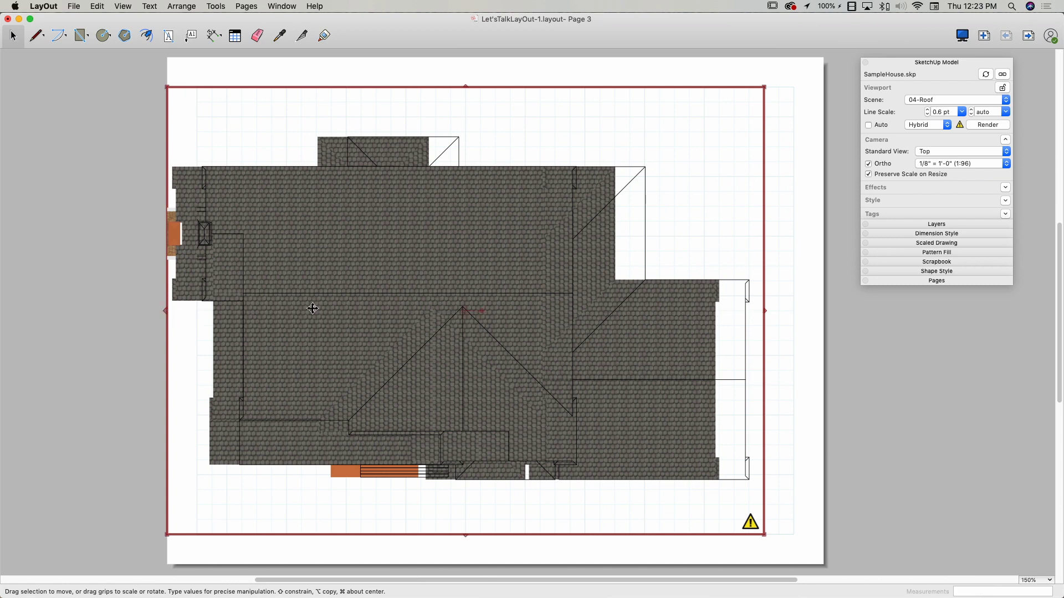
{"action": "mouse_move", "coordinate": [347, 306]}
{"action": "left_mouse_down"}
{"action": "mouse_move", "coordinate": [364, 308]}
{"action": "mouse_move", "coordinate": [351, 308]}
{"action": "left_mouse_up"}
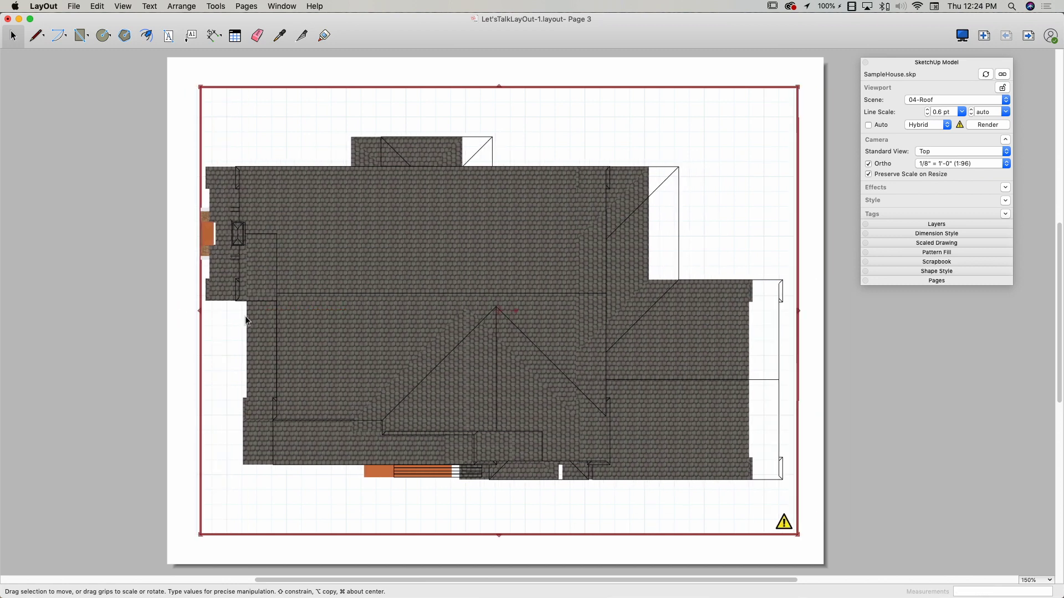
{"action": "mouse_move", "coordinate": [200, 312]}
{"action": "left_mouse_down"}
{"action": "mouse_move", "coordinate": [185, 312]}
{"action": "mouse_move", "coordinate": [197, 312]}
{"action": "left_mouse_up"}
{"action": "left_click", "coordinate": [988, 124]}
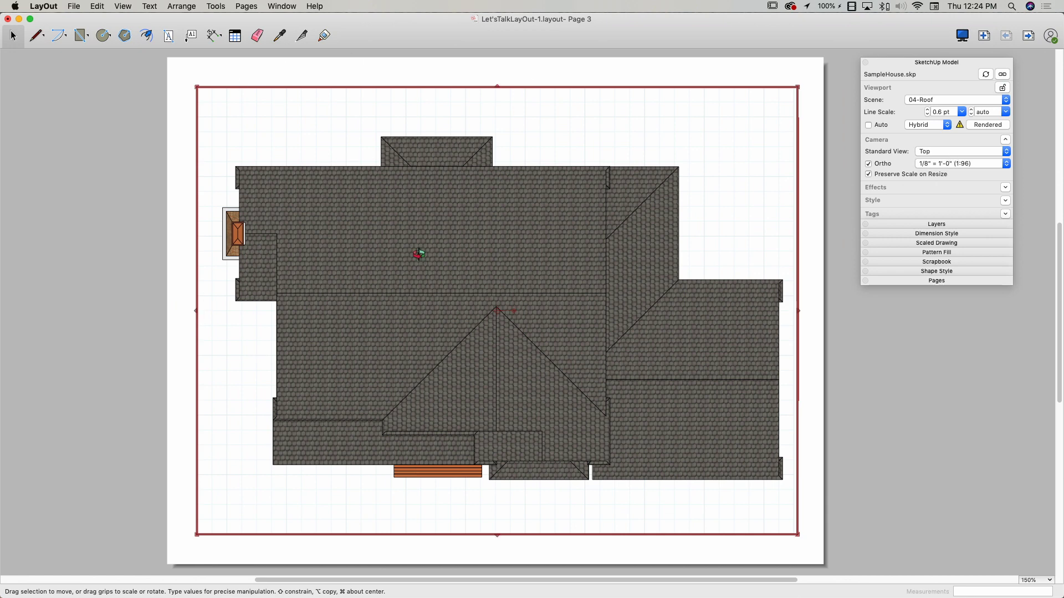
Enter the viewport's model, zoom in and orbit the house toward a more frontal angle.
{"action": "double_click", "coordinate": [421, 253]}
{"action": "scroll", "coordinate": [423, 254], "scroll_direction": "up", "scroll_amount": 2}
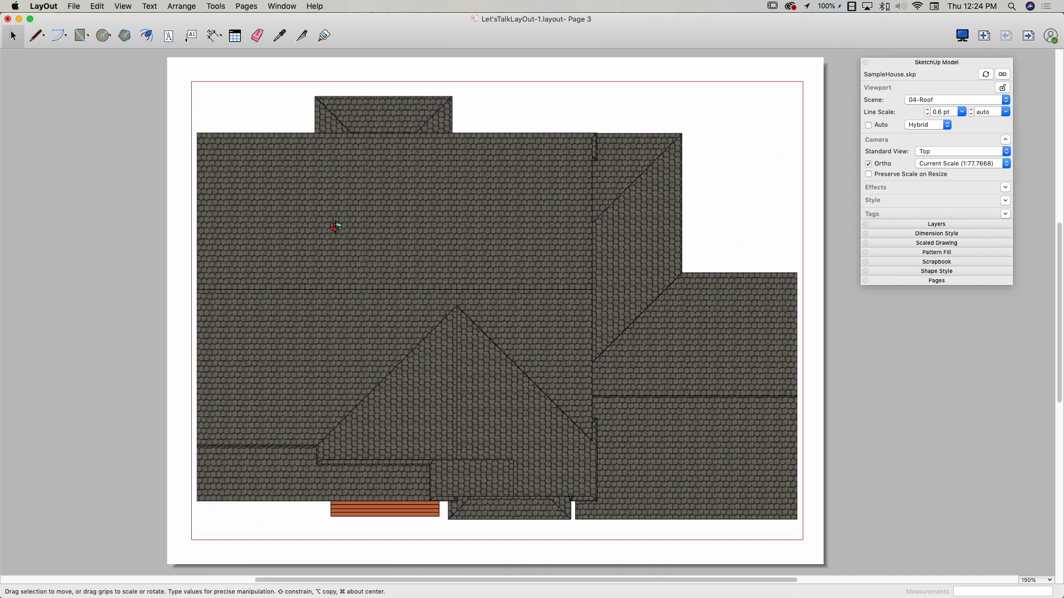
{"action": "mouse_move", "coordinate": [344, 339]}
{"action": "left_mouse_down"}
{"action": "mouse_move", "coordinate": [367, 329]}
{"action": "mouse_move", "coordinate": [404, 239]}
{"action": "mouse_move", "coordinate": [459, 172]}
{"action": "left_mouse_up"}
{"action": "mouse_move", "coordinate": [368, 417]}
{"action": "left_mouse_down"}
{"action": "mouse_move", "coordinate": [331, 344]}
{"action": "mouse_move", "coordinate": [312, 371]}
{"action": "left_mouse_up"}
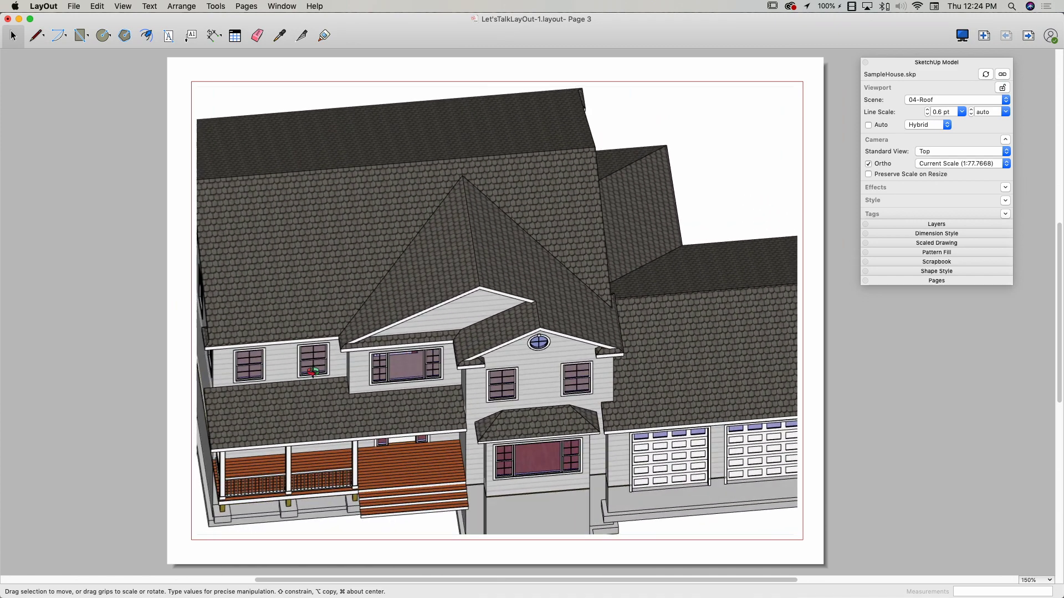
Switch the viewport camera to perspective and zoom to show the whole house.
{"action": "right_click", "coordinate": [462, 248]}
{"action": "mouse_move", "coordinate": [484, 256]}
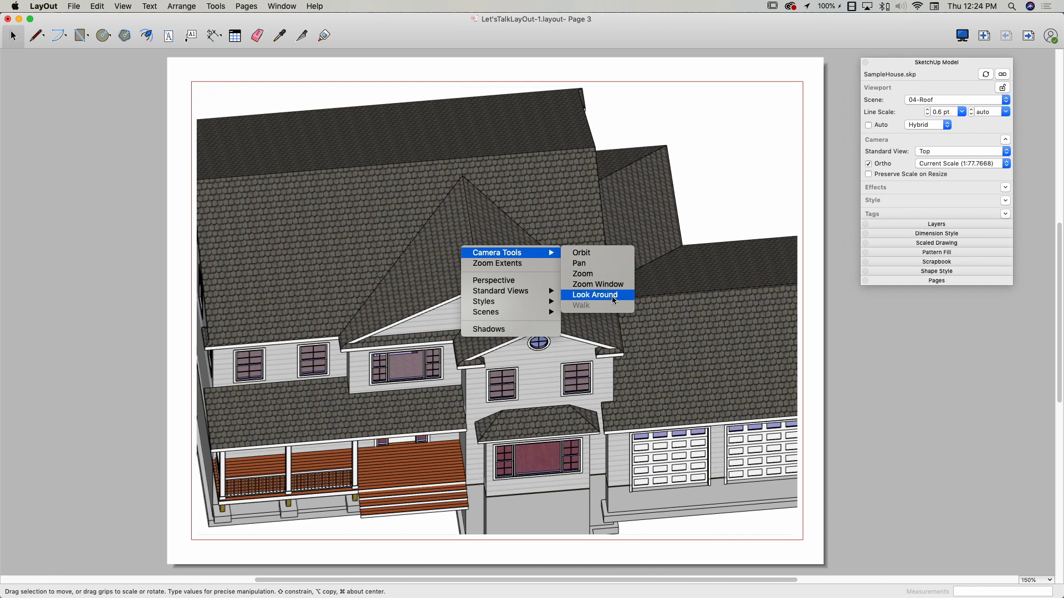
{"action": "left_click", "coordinate": [520, 282]}
{"action": "right_click", "coordinate": [561, 249]}
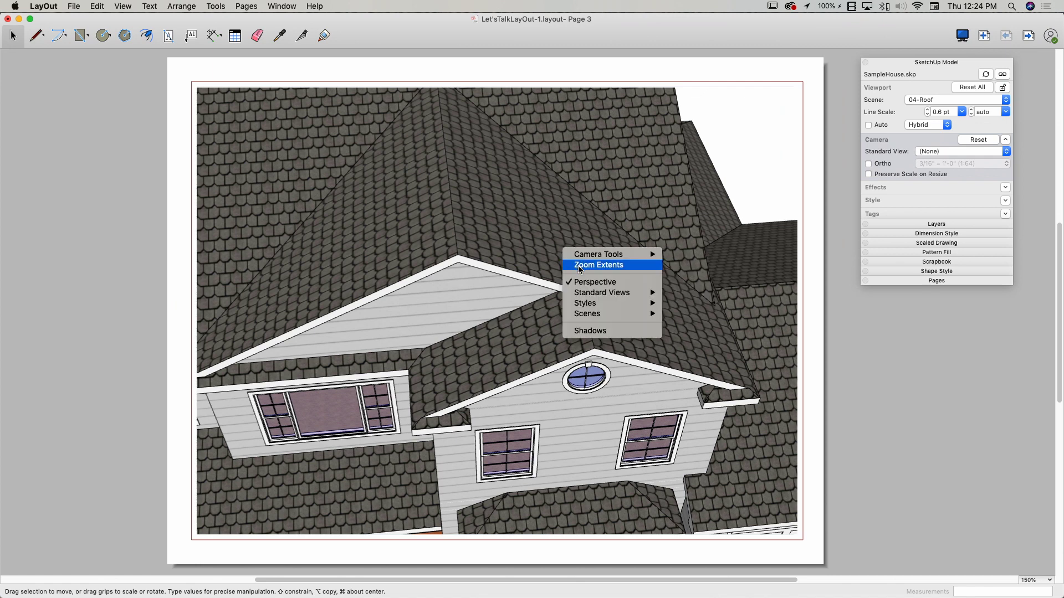
{"action": "left_click", "coordinate": [564, 279]}
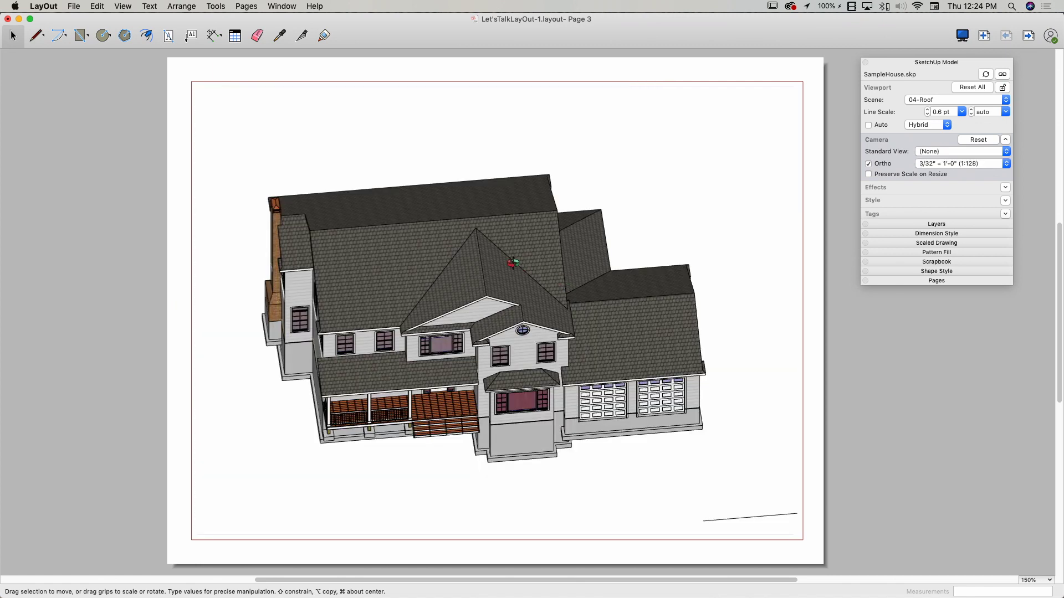
Orbit the house to show its front and left side, then exit model editing.
{"action": "left_click_drag", "start_coordinate": [372, 301], "coordinate": [476, 244]}
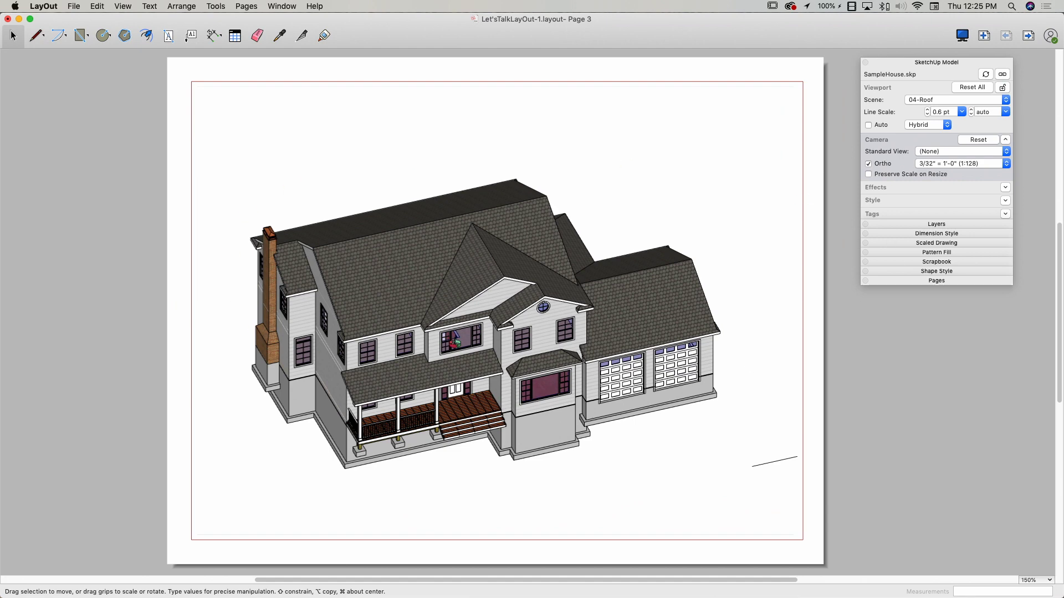
{"action": "mouse_move", "coordinate": [336, 374]}
{"action": "left_mouse_down"}
{"action": "mouse_move", "coordinate": [673, 355]}
{"action": "mouse_move", "coordinate": [582, 349]}
{"action": "mouse_move", "coordinate": [367, 389]}
{"action": "left_mouse_up"}
{"action": "scroll", "coordinate": [798, 377], "scroll_direction": "up", "scroll_amount": 3}
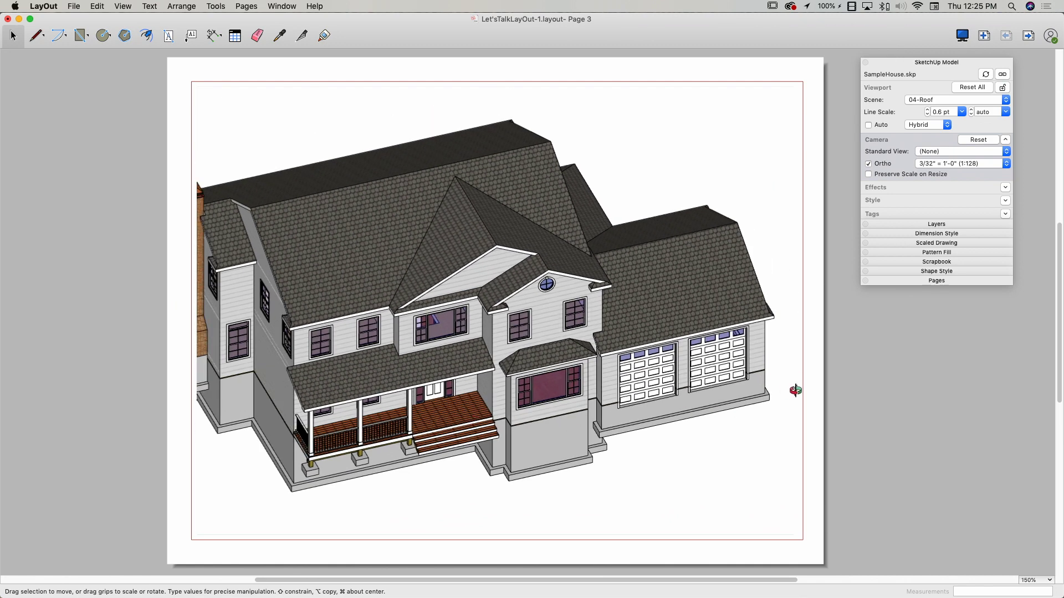
{"action": "scroll", "coordinate": [793, 389], "scroll_direction": "down", "scroll_amount": 1}
{"action": "scroll", "coordinate": [536, 406], "scroll_direction": "down", "scroll_amount": 1}
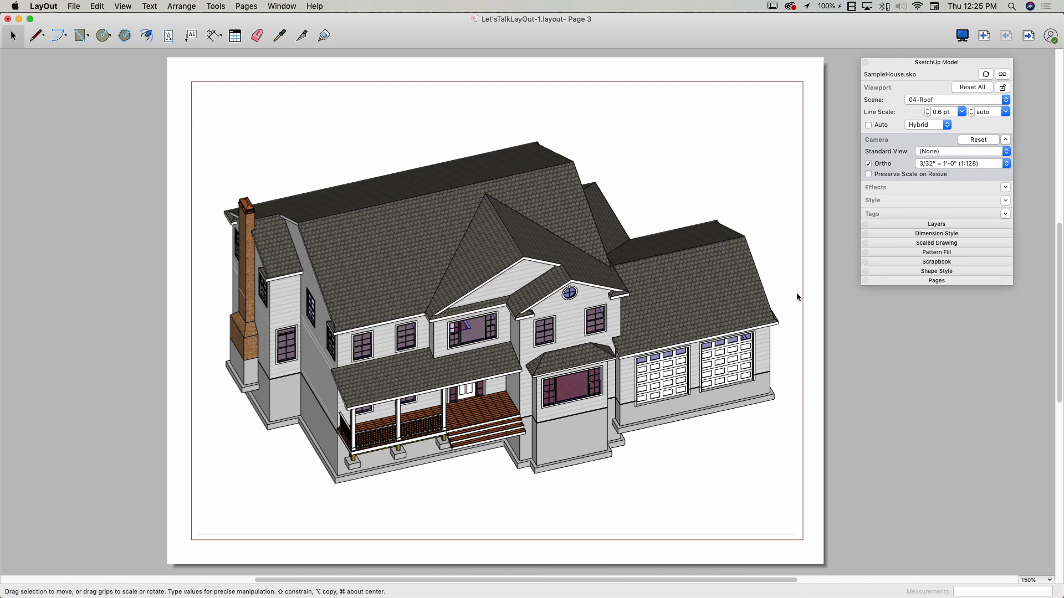
{"action": "left_click", "coordinate": [841, 259]}
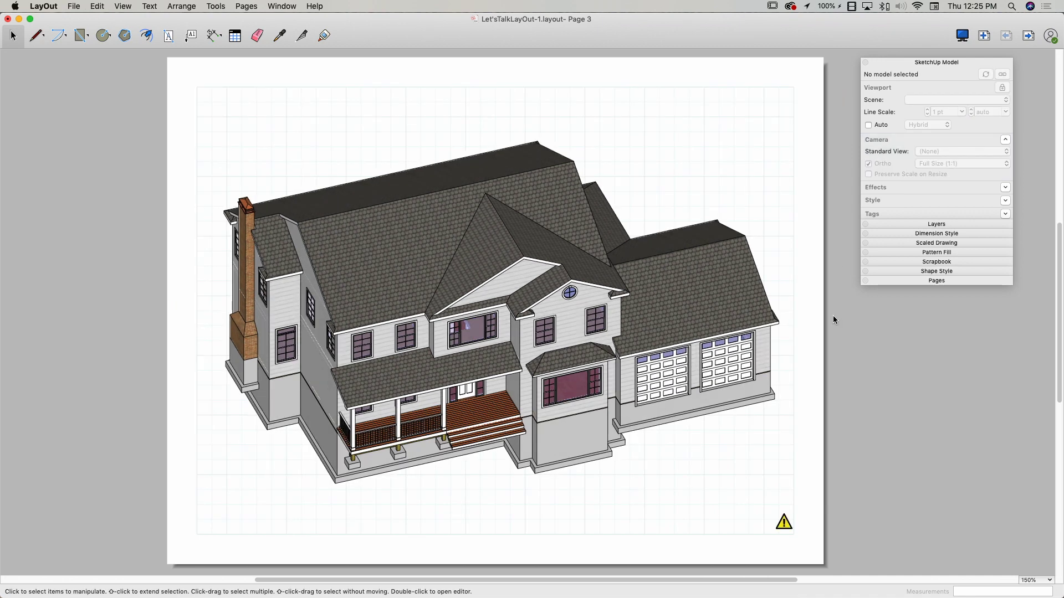
Enable Shadows and Fog on the SampleHouse viewport and render it.
{"action": "left_click", "coordinate": [765, 437]}
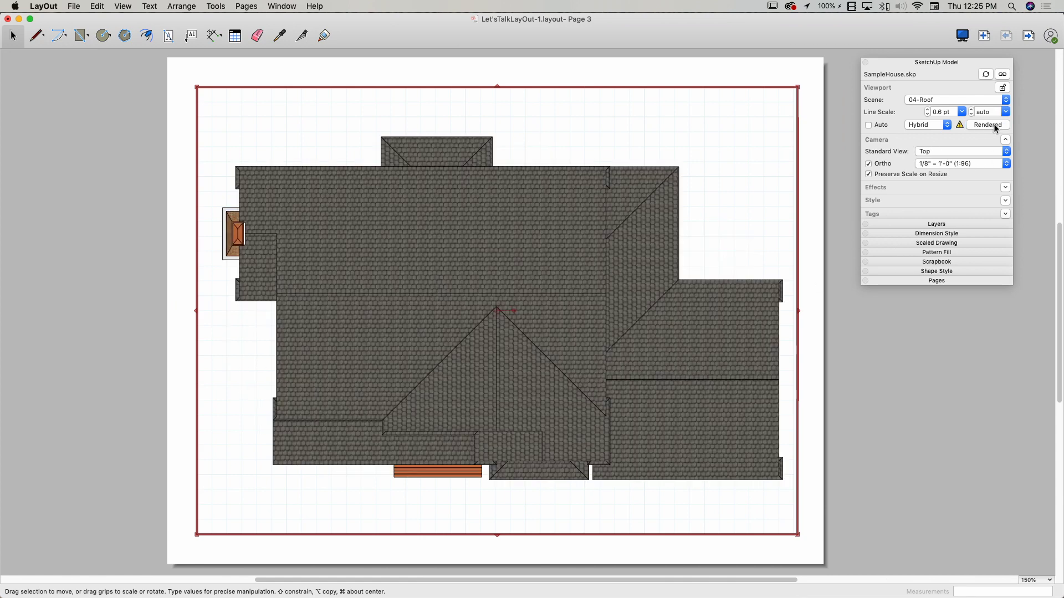
{"action": "left_click", "coordinate": [1006, 140]}
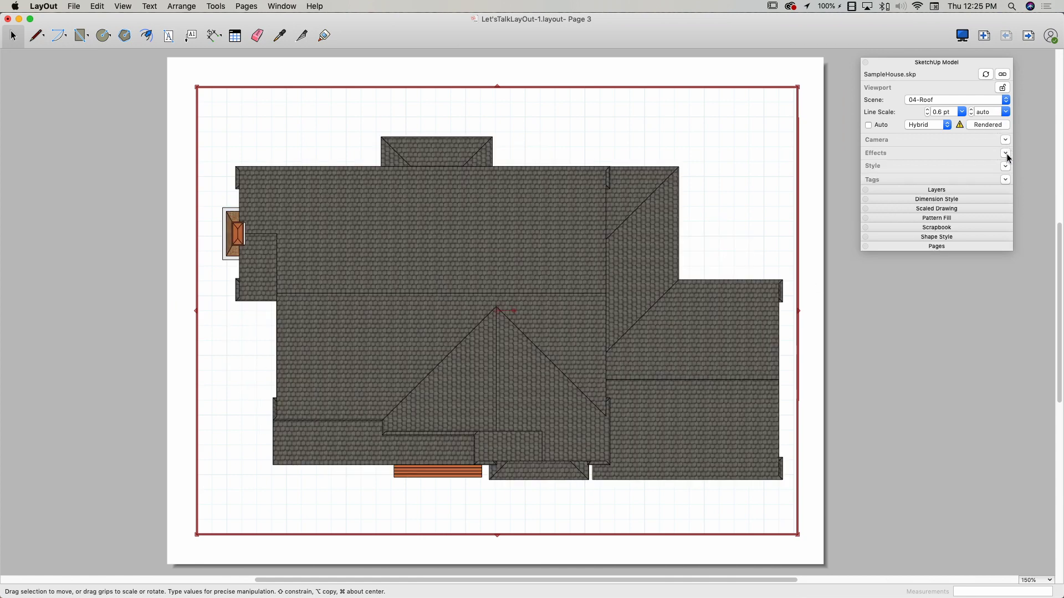
{"action": "left_click", "coordinate": [1006, 154]}
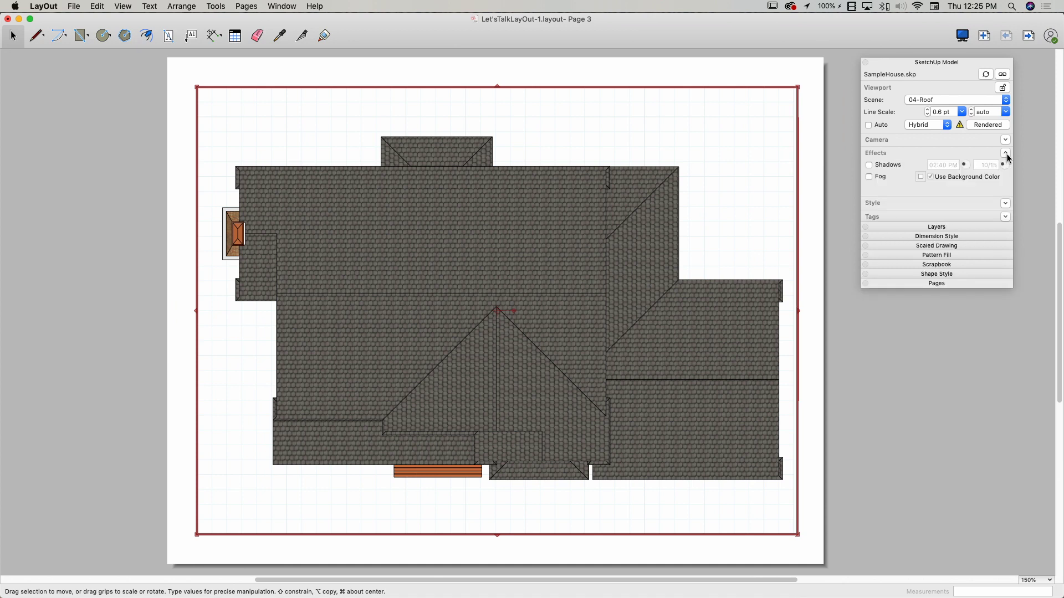
{"action": "left_click", "coordinate": [869, 178]}
{"action": "left_click", "coordinate": [869, 165]}
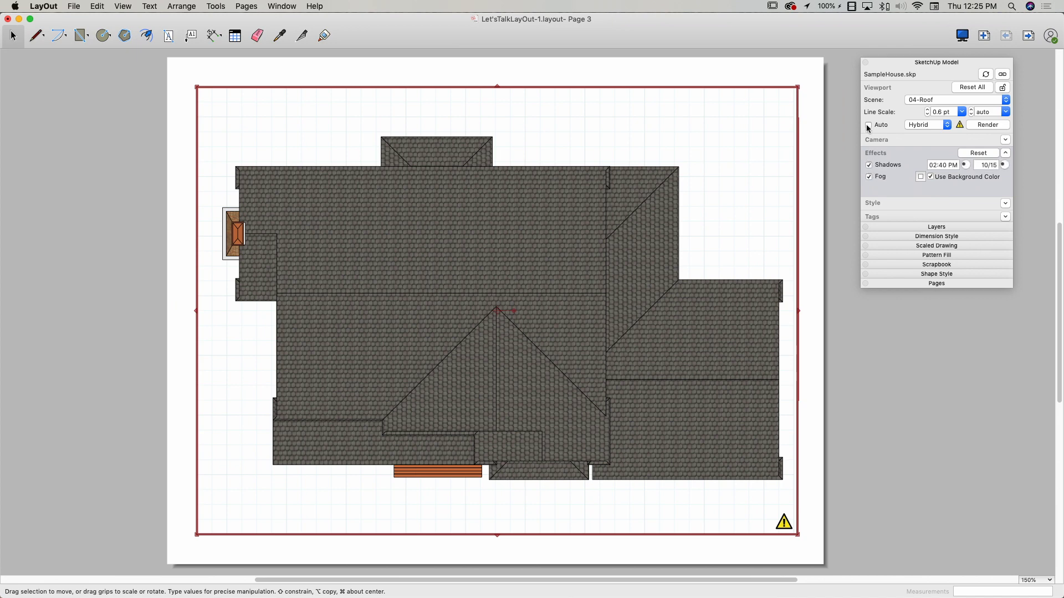
{"action": "left_click", "coordinate": [976, 125]}
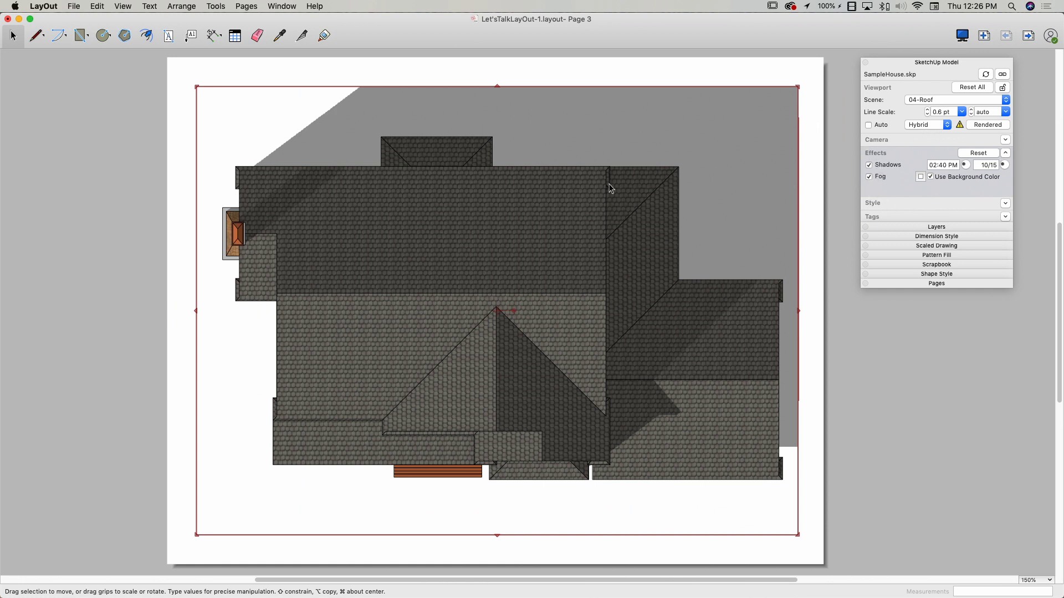
Turn Shadows and Fog back off and re-render the viewport without effects.
{"action": "left_click", "coordinate": [869, 177]}
{"action": "left_click", "coordinate": [869, 165]}
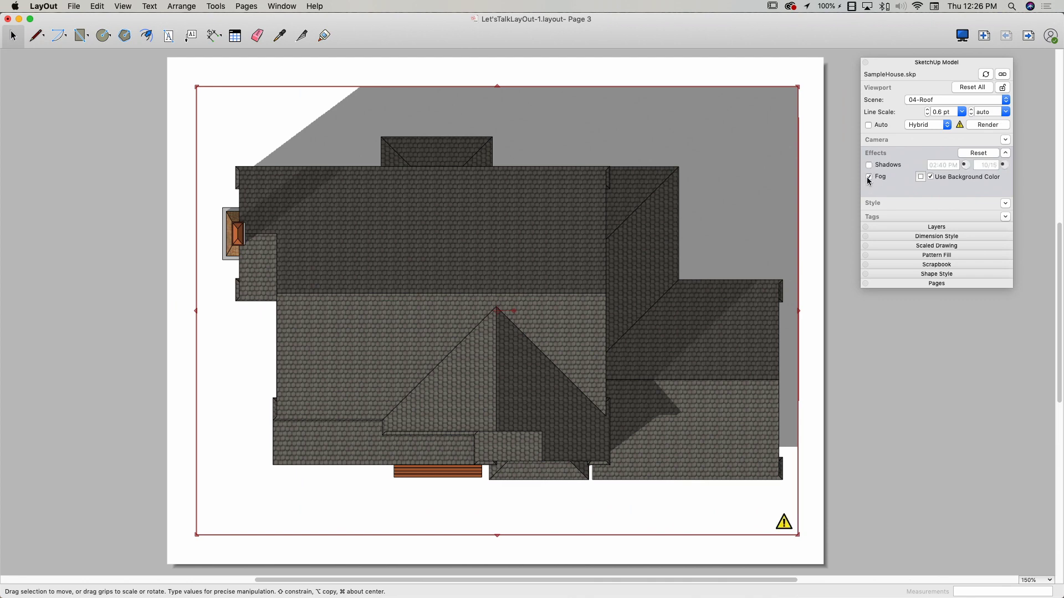
{"action": "left_click", "coordinate": [999, 125]}
Apply the Dry Erase Marker Wide style from In Model Styles to the roof-plan viewport.
{"action": "left_click", "coordinate": [1005, 155]}
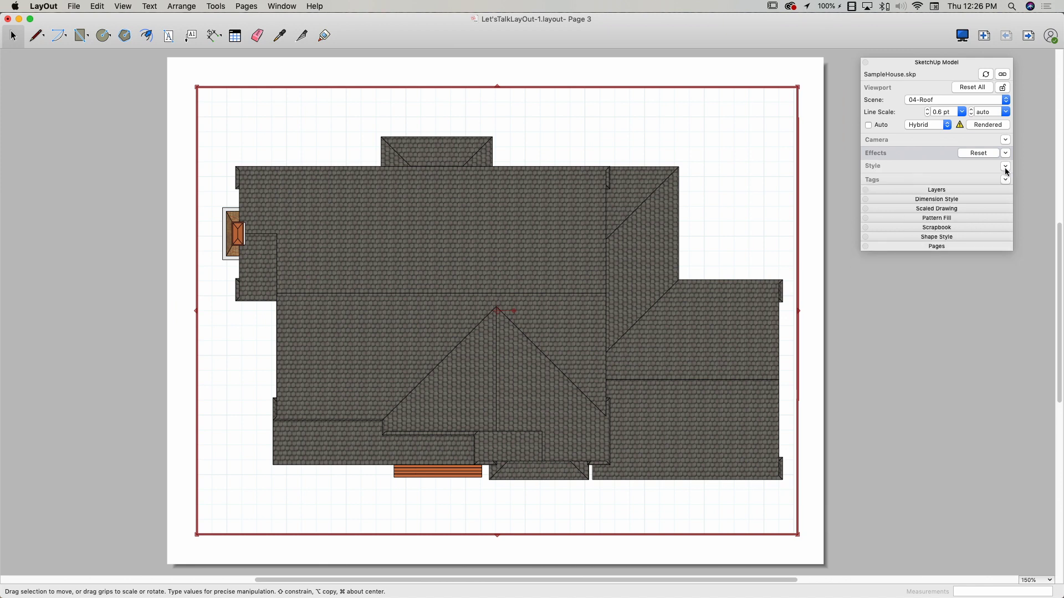
{"action": "left_click", "coordinate": [1005, 166]}
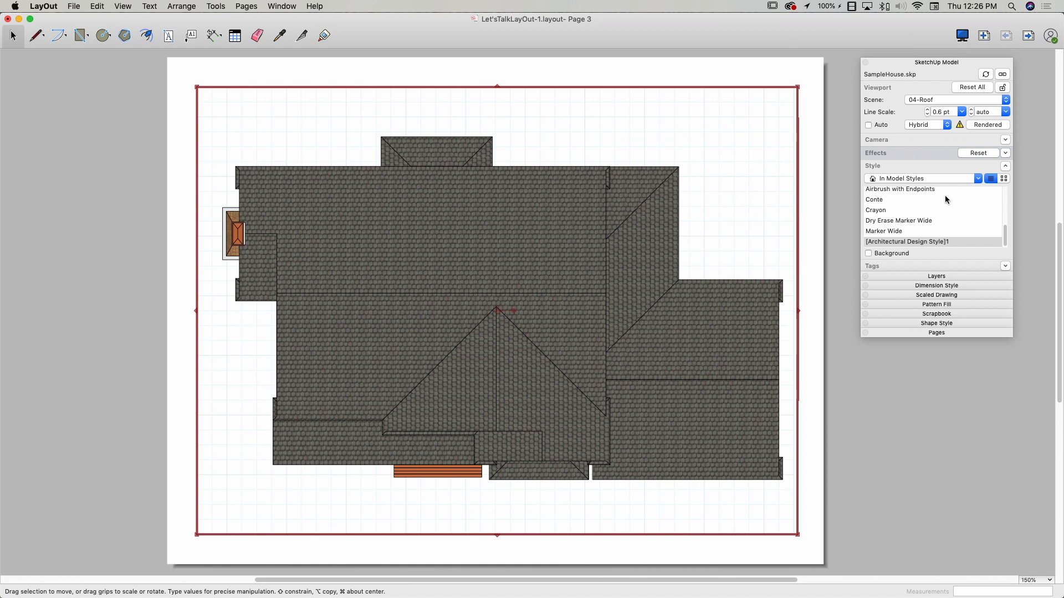
{"action": "left_click_drag", "start_coordinate": [1004, 237], "coordinate": [1004, 186]}
{"action": "left_click", "coordinate": [978, 179]}
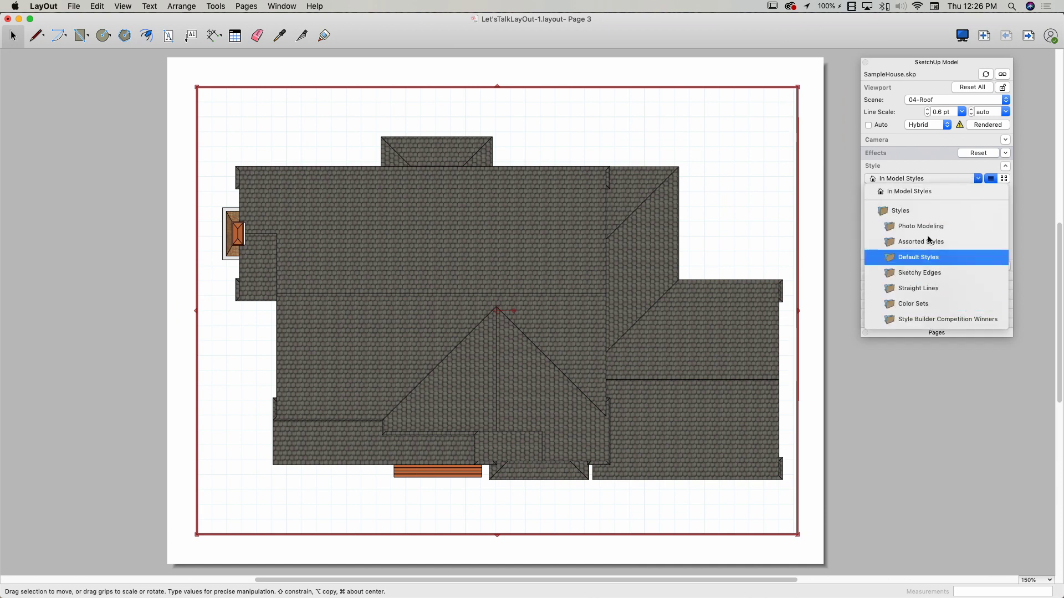
{"action": "left_click", "coordinate": [923, 164]}
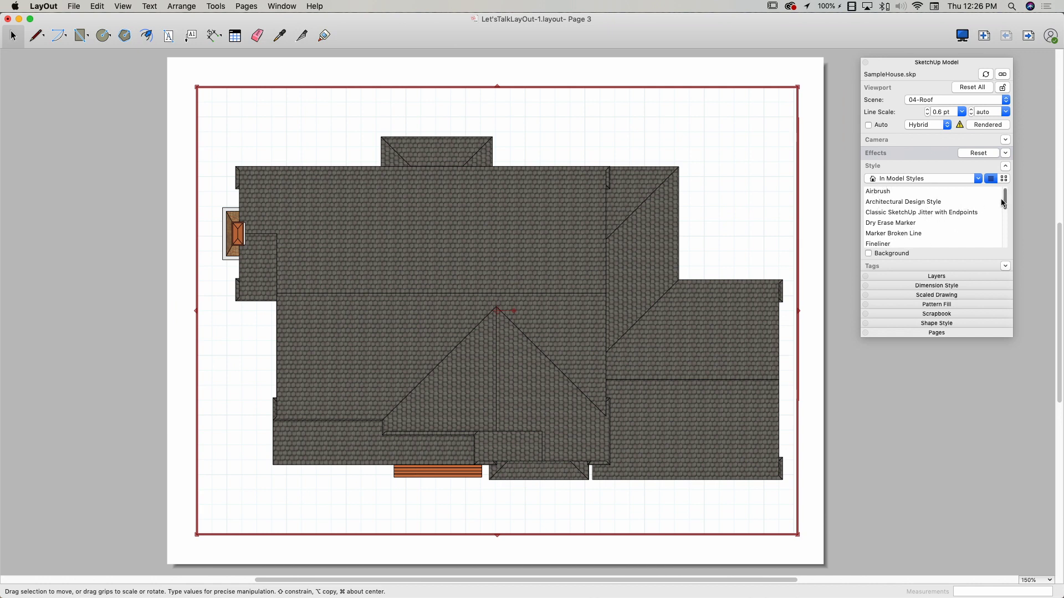
{"action": "scroll", "coordinate": [1004, 206], "scroll_direction": "down", "scroll_amount": 5}
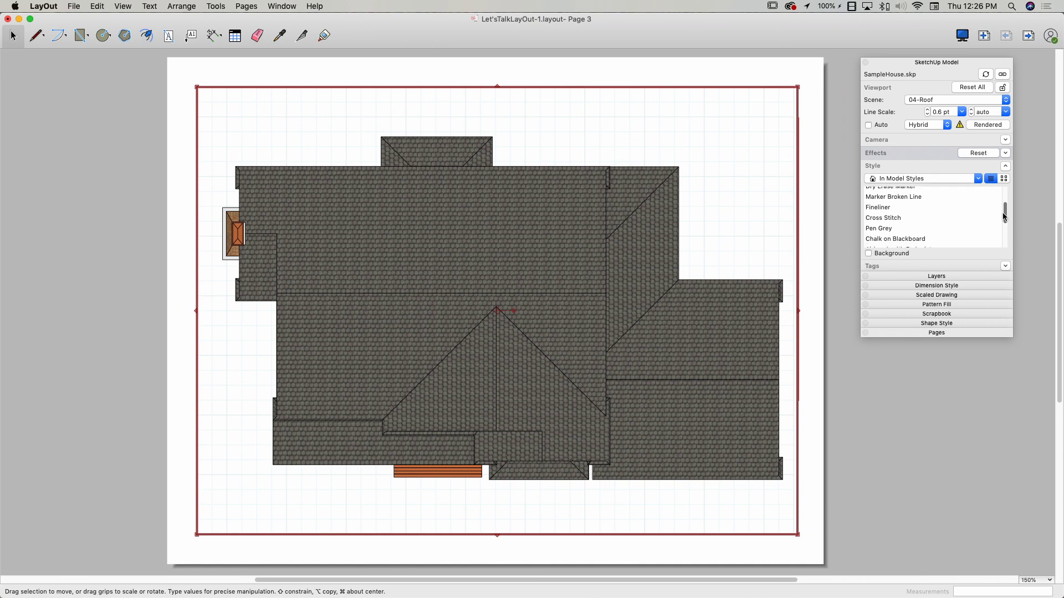
{"action": "scroll", "coordinate": [993, 242], "scroll_direction": "down", "scroll_amount": 3}
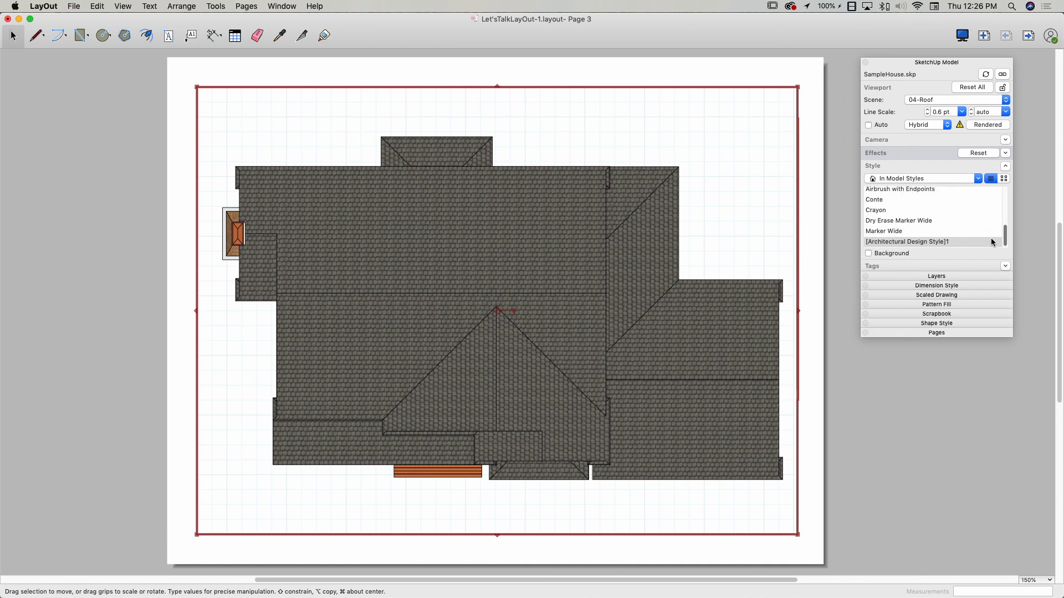
{"action": "left_click", "coordinate": [897, 221]}
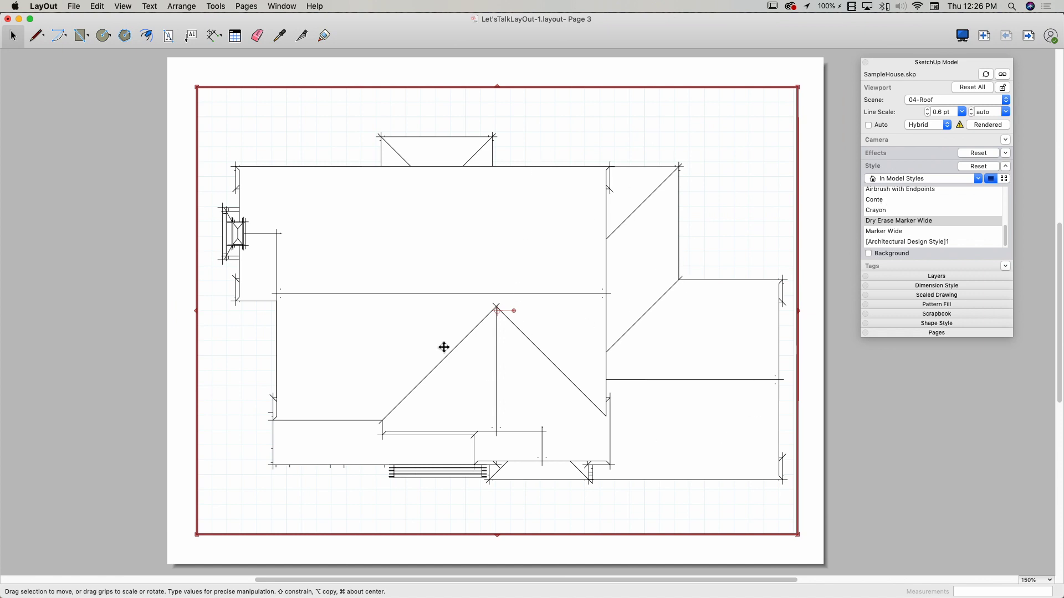
{"action": "left_click", "coordinate": [1005, 166]}
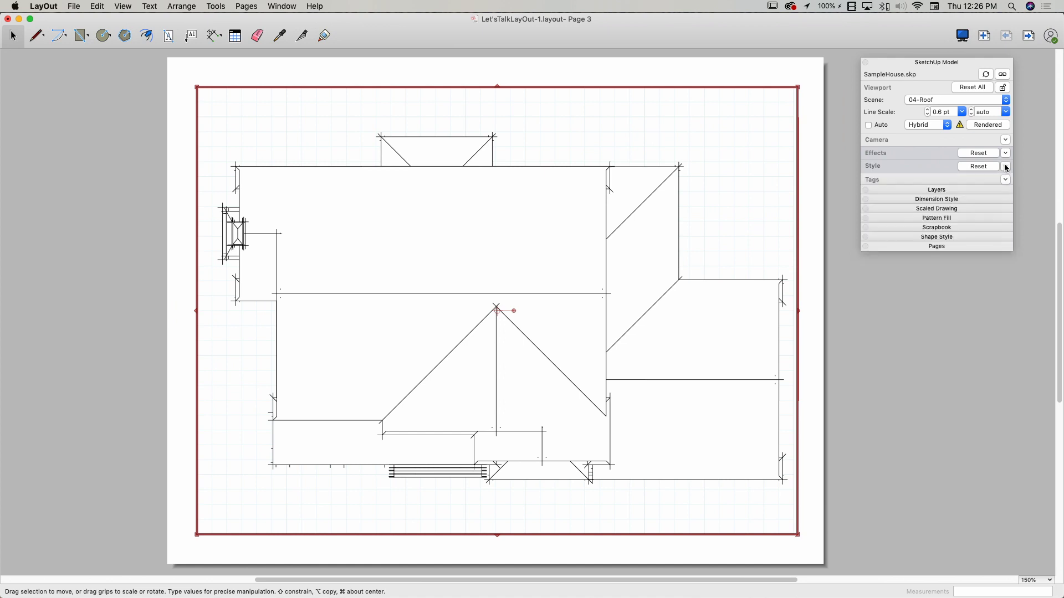
In the viewport's tag list, hide the Arch-340-SecondRoof tag.
{"action": "left_click", "coordinate": [1005, 181]}
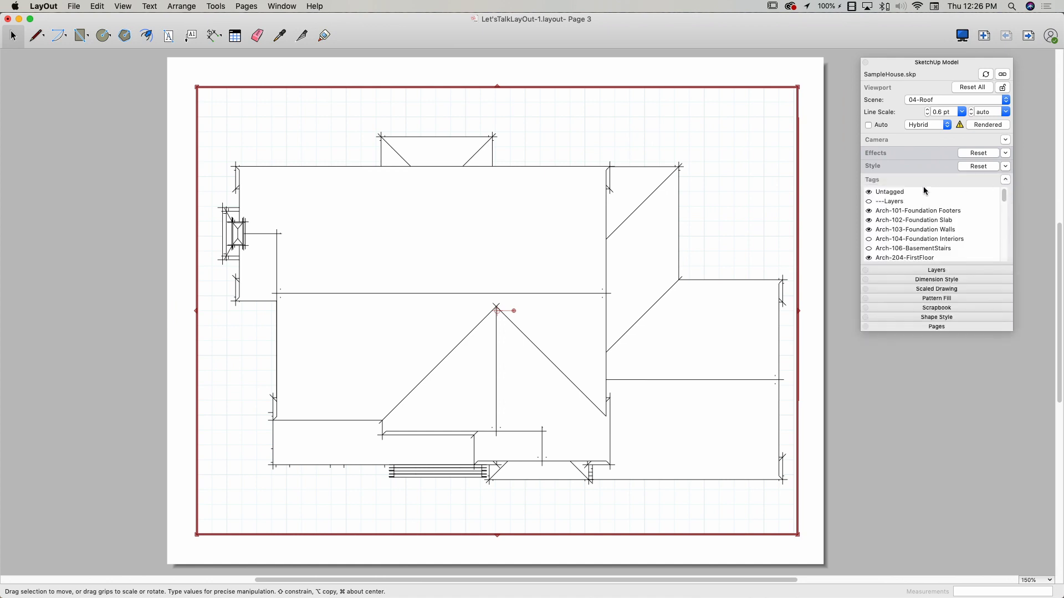
{"action": "scroll", "coordinate": [1004, 205], "scroll_direction": "down", "scroll_amount": 3}
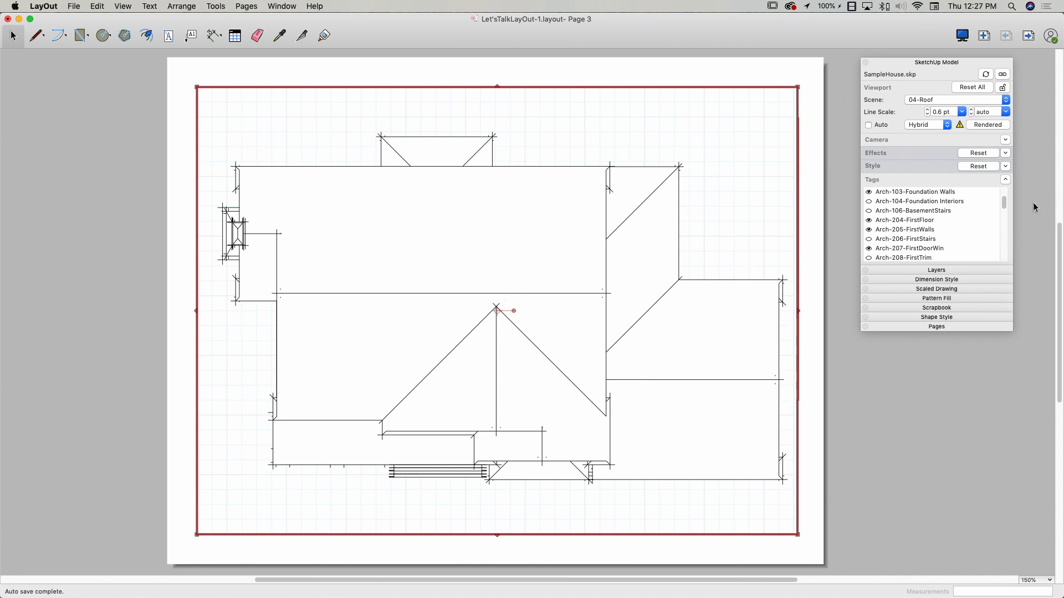
{"action": "left_click_drag", "start_coordinate": [1005, 204], "coordinate": [1004, 222]}
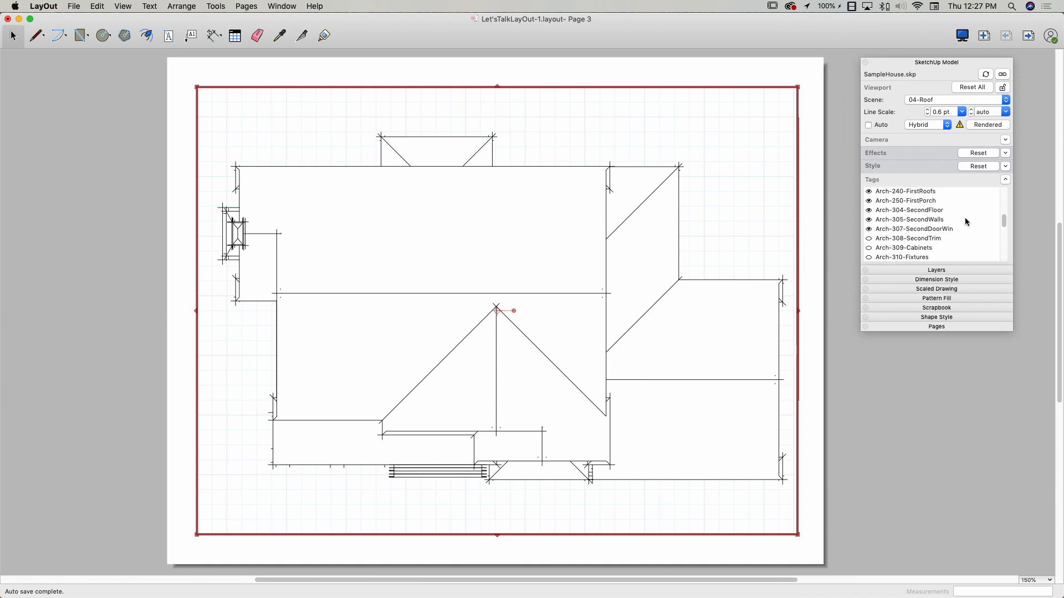
{"action": "scroll", "coordinate": [974, 233], "scroll_direction": "down", "scroll_amount": 3}
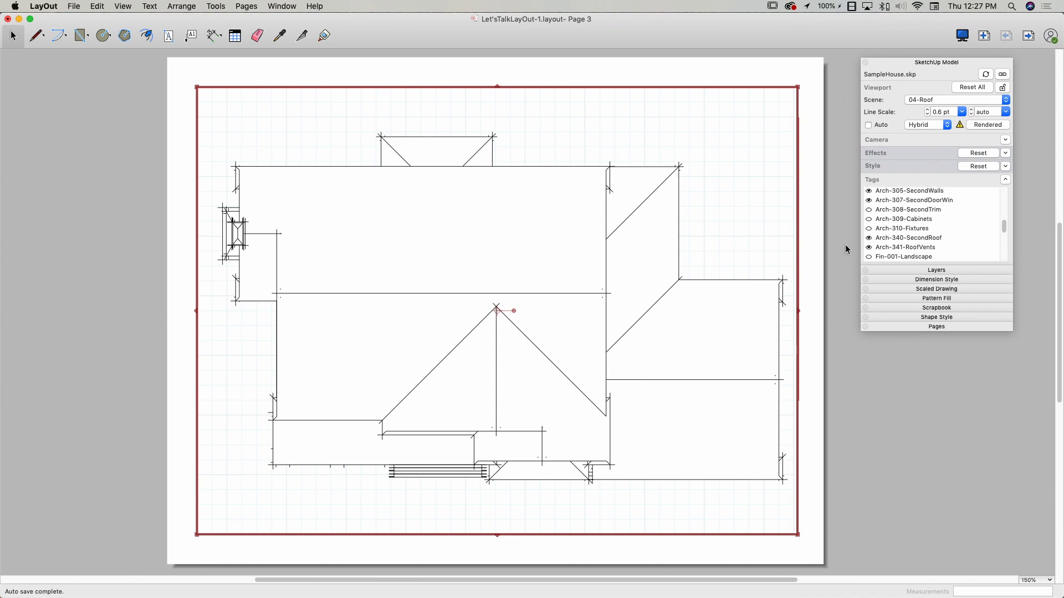
{"action": "left_click", "coordinate": [869, 238]}
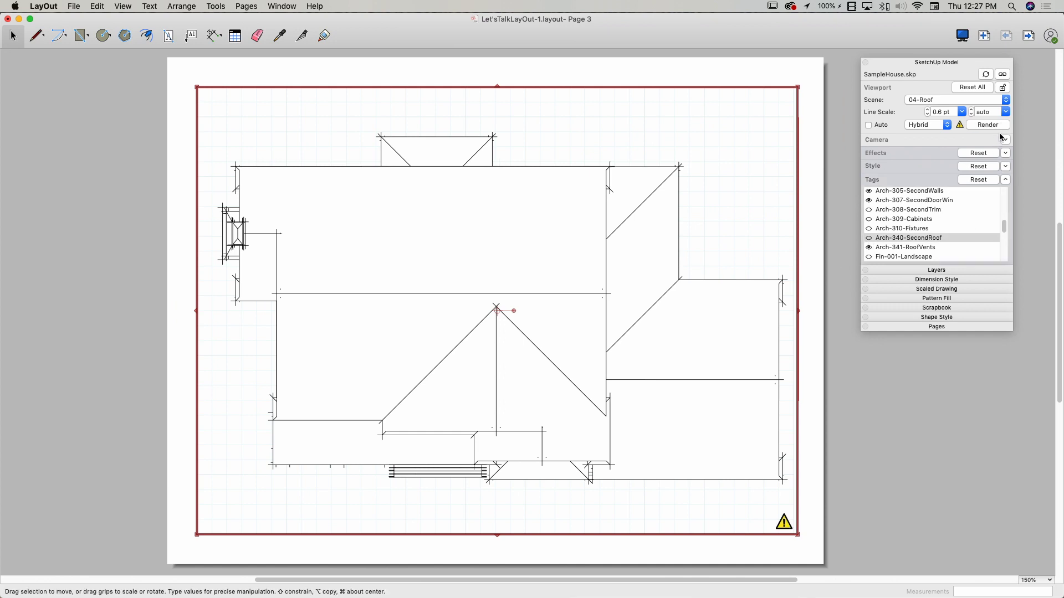